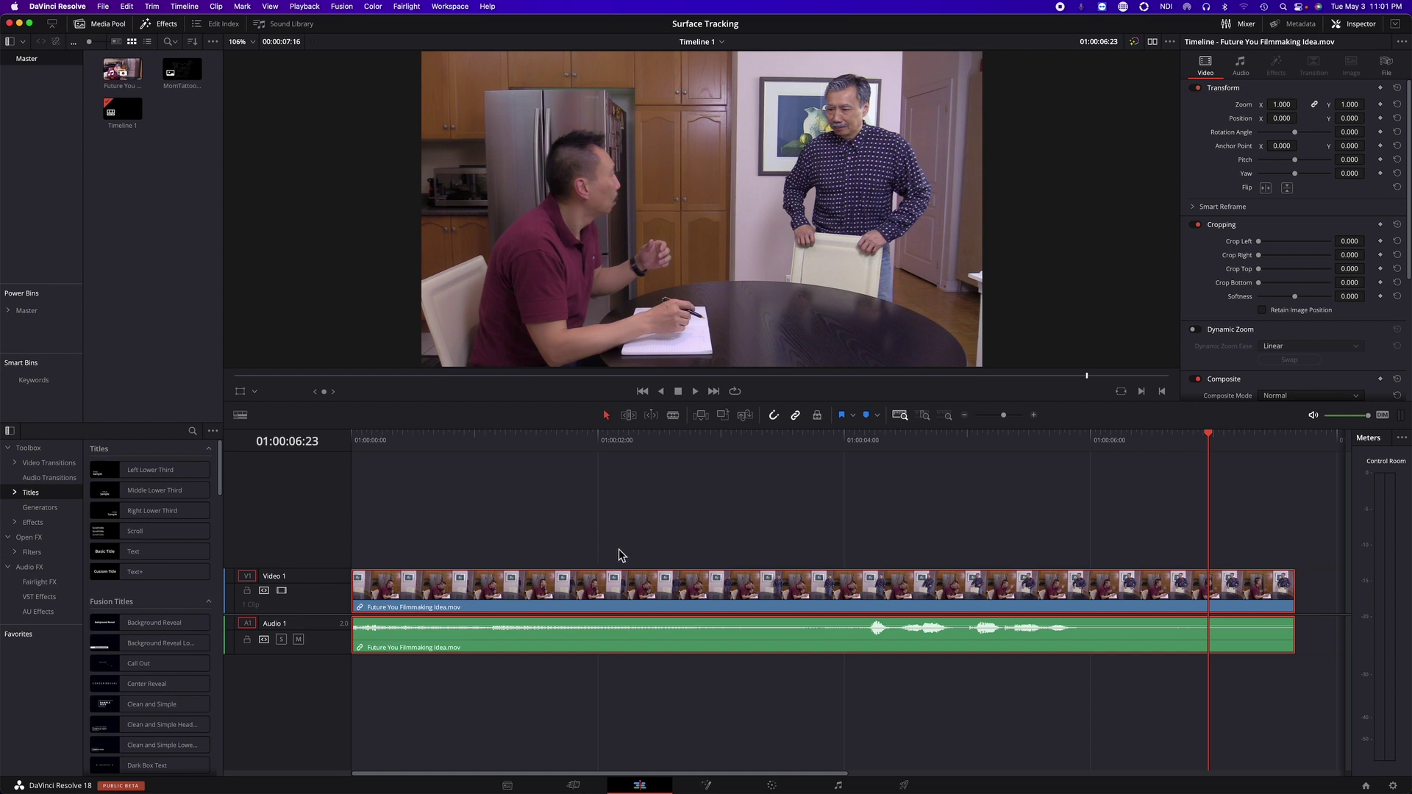
Play the kitchen clip from its start, stop at 01:00:05:02 with the arm visible, and go to Color.
left_click(401, 442)
key("space")
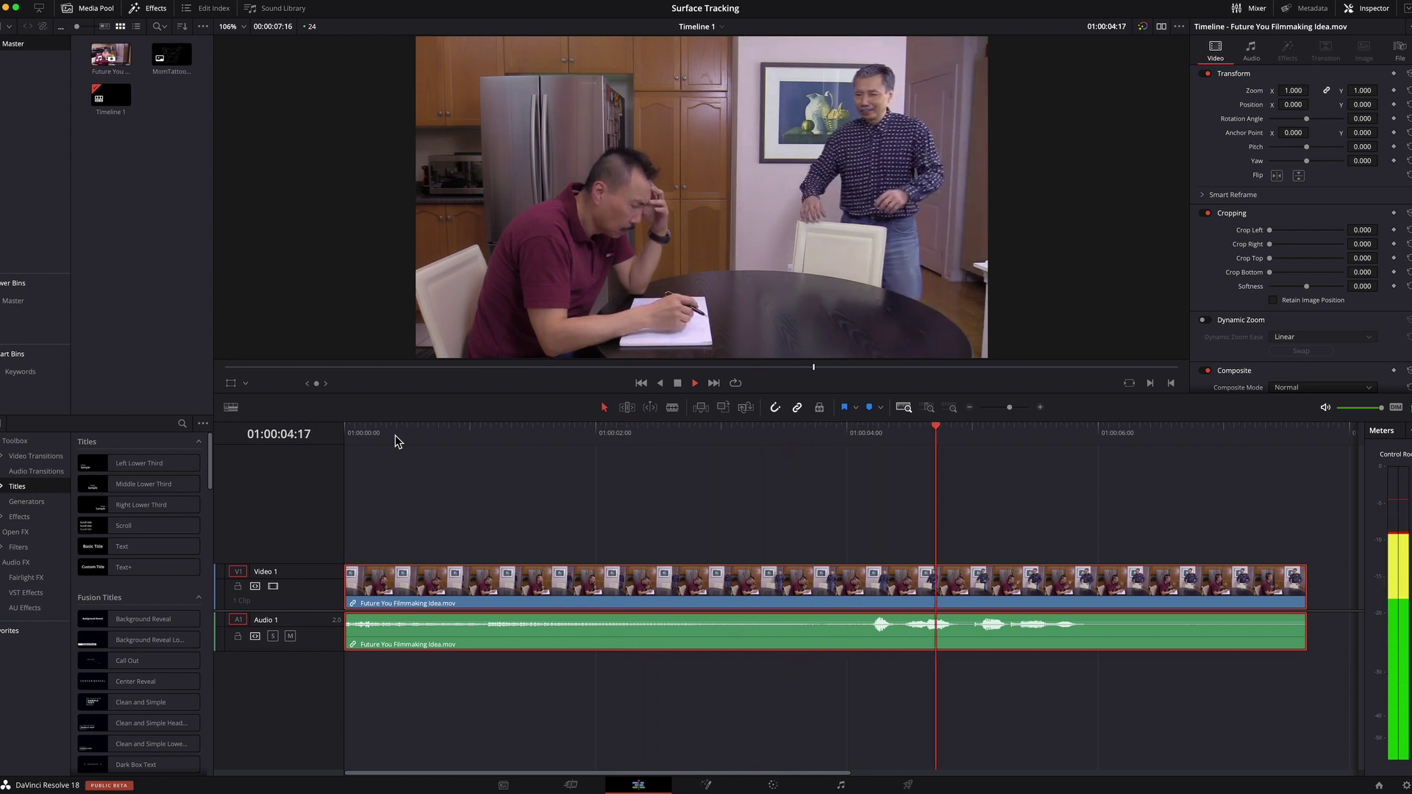
key("space")
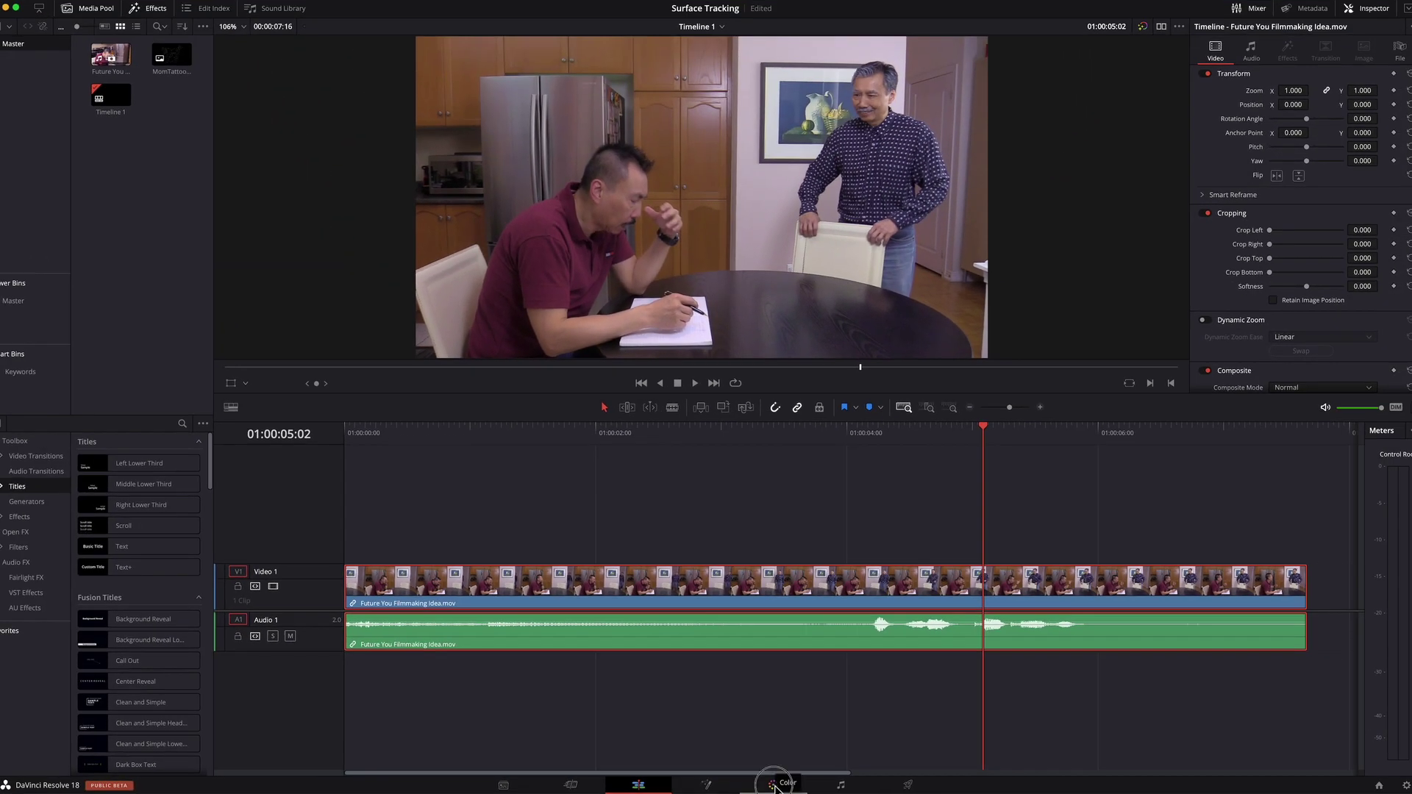
left_click(812, 781)
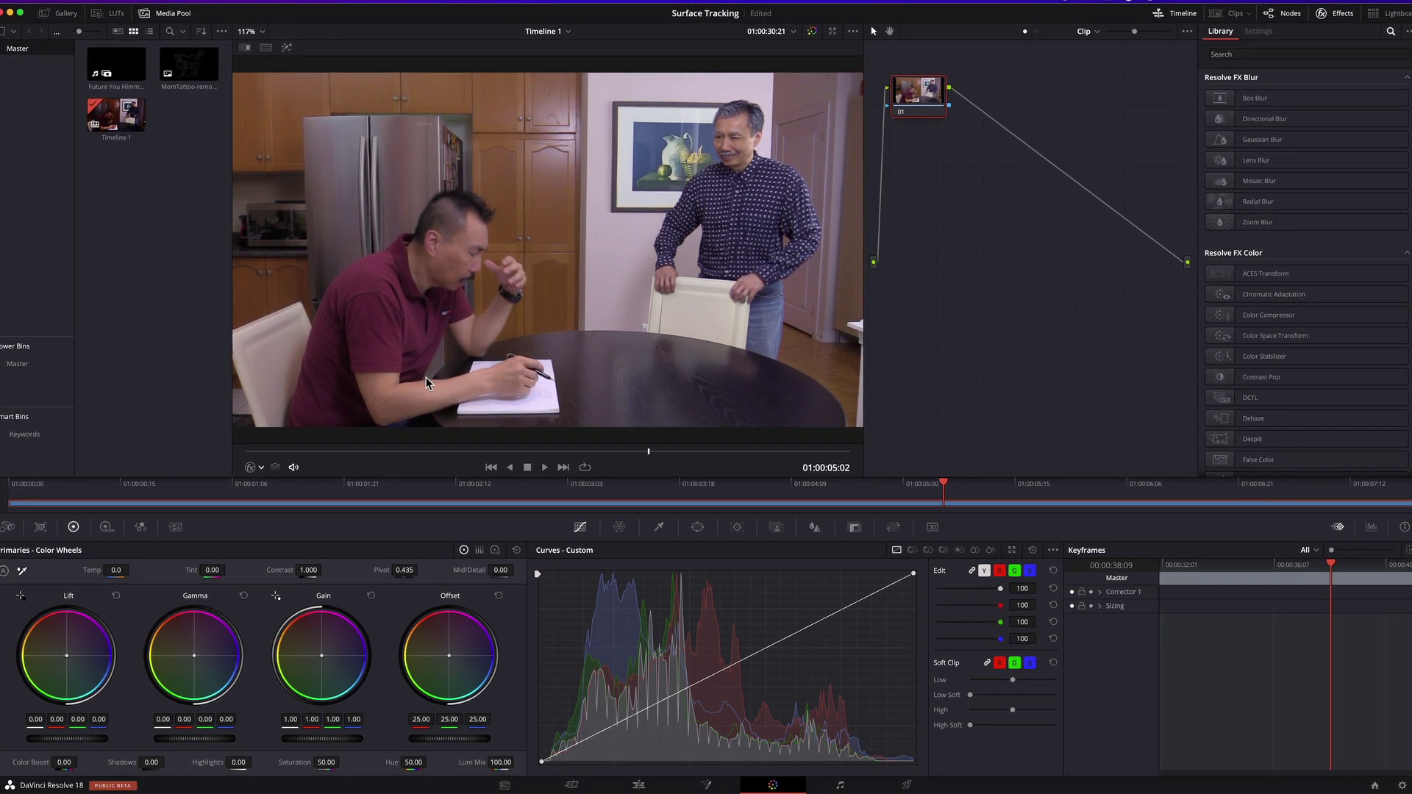
Zoom the viewer to 233% and pan until the seated man's bare arm fills the frame.
scroll(426, 377, "up", 5)
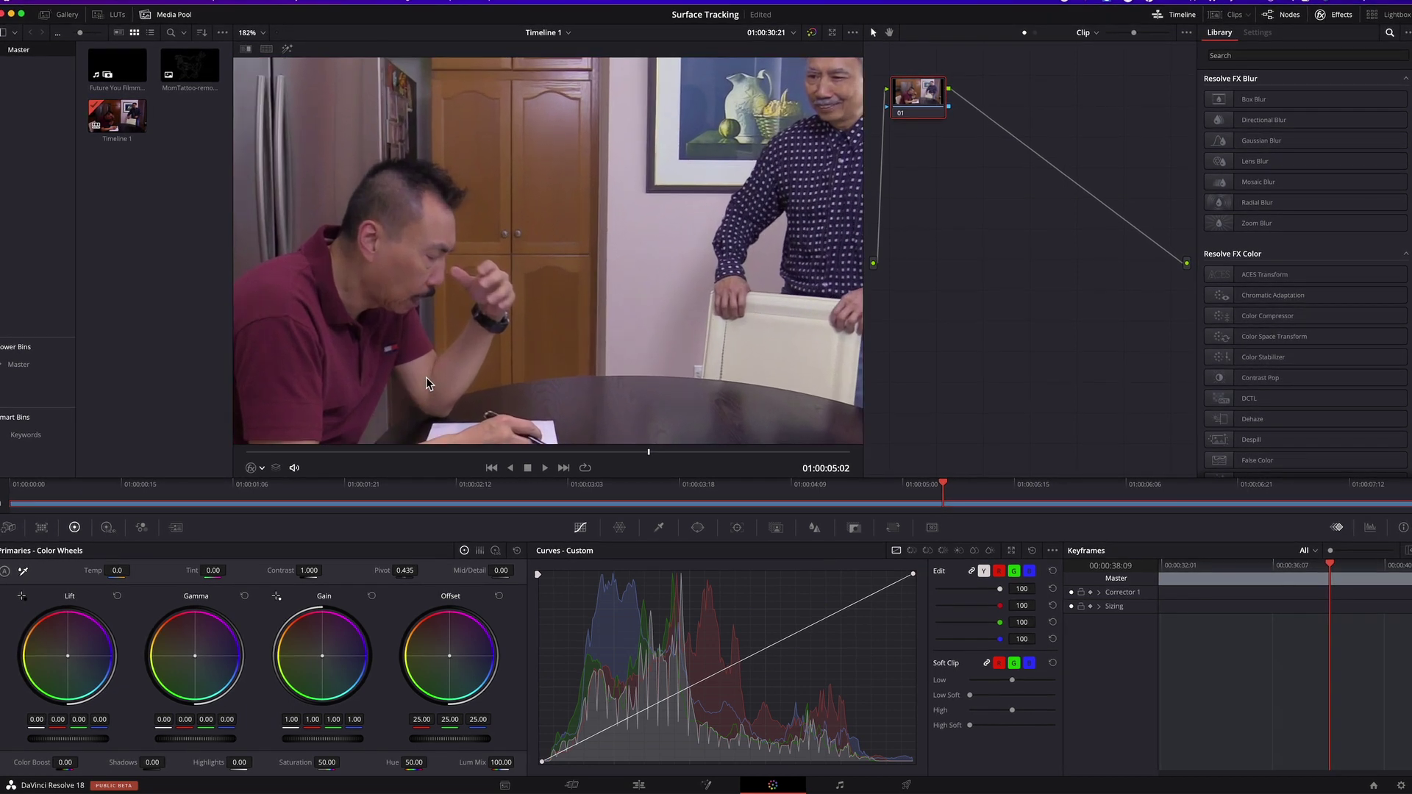
left_click_drag(425, 377, 752, 223)
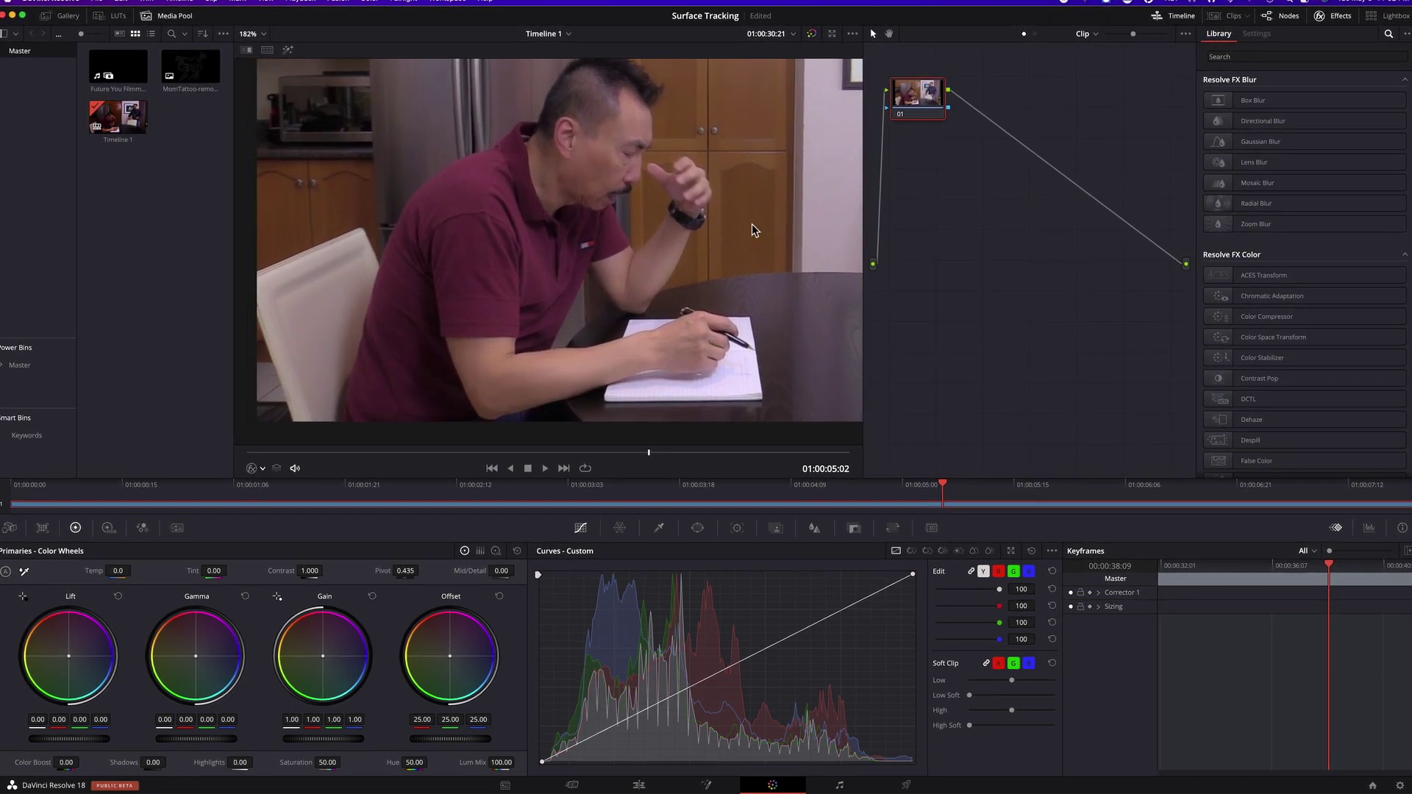
scroll(649, 302, "up", 2)
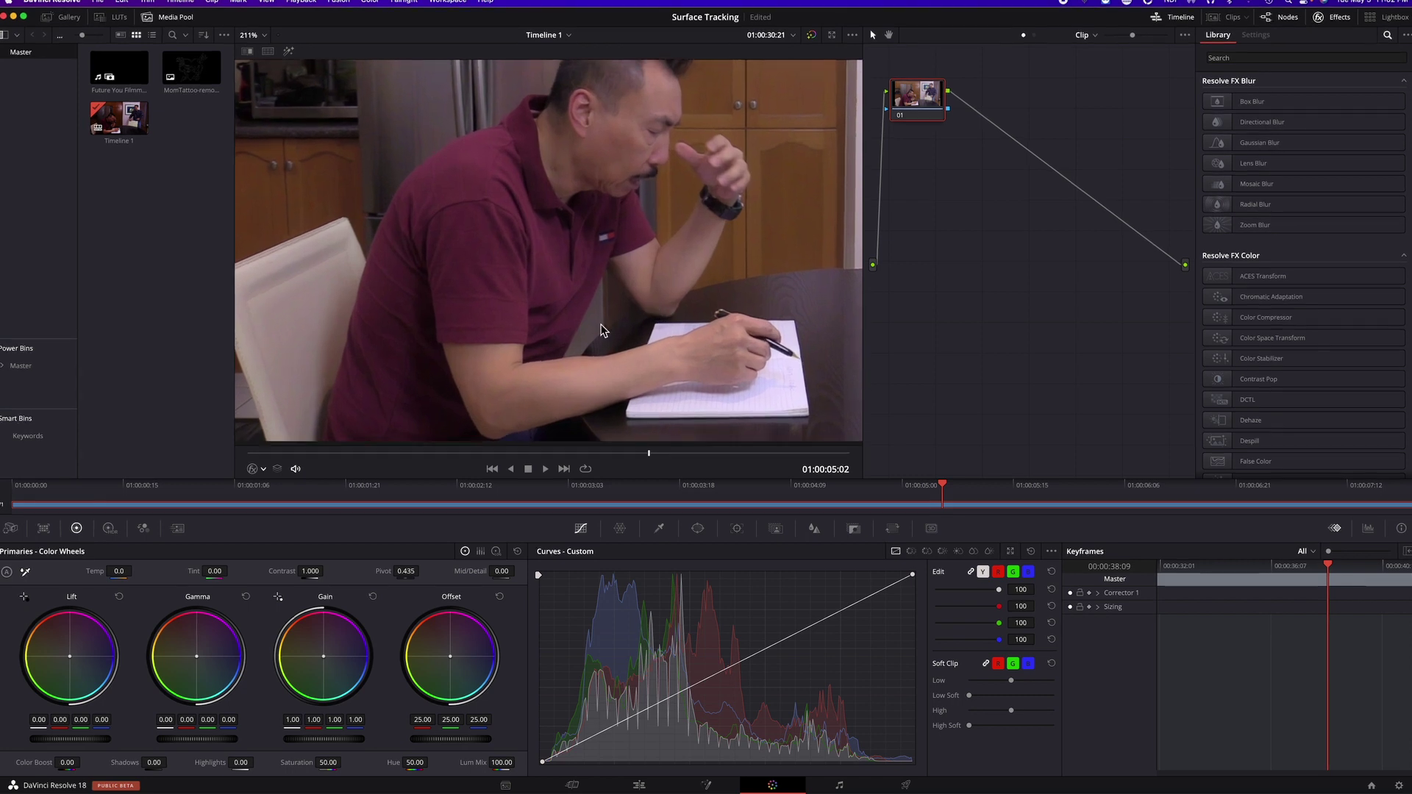
left_click_drag(583, 333, 624, 292)
scroll(574, 331, "up", 1)
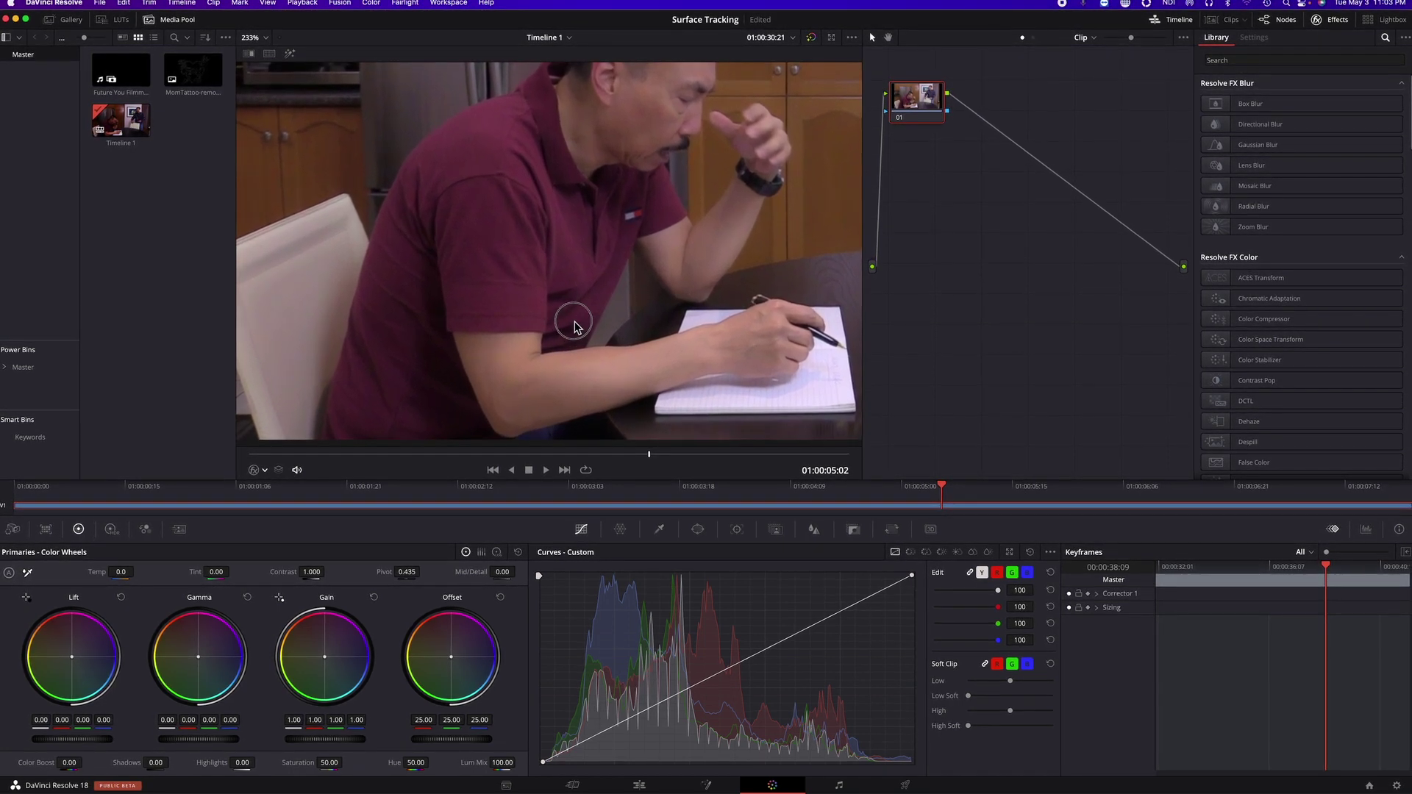
left_click_drag(550, 351, 621, 313)
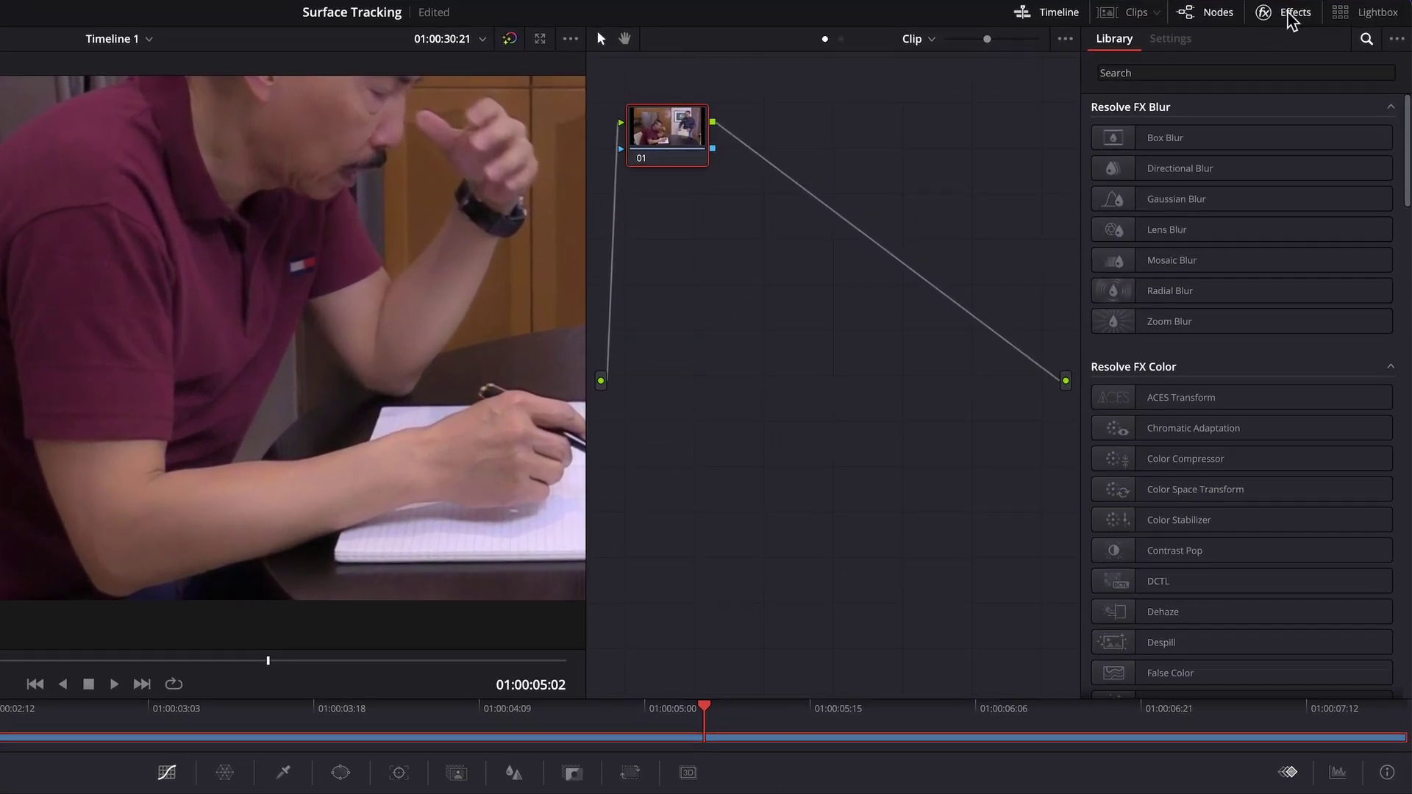
Search the Effects library for 'su', drop Surface Tracker after node 01, and begin the arm boundary.
left_click(1293, 15)
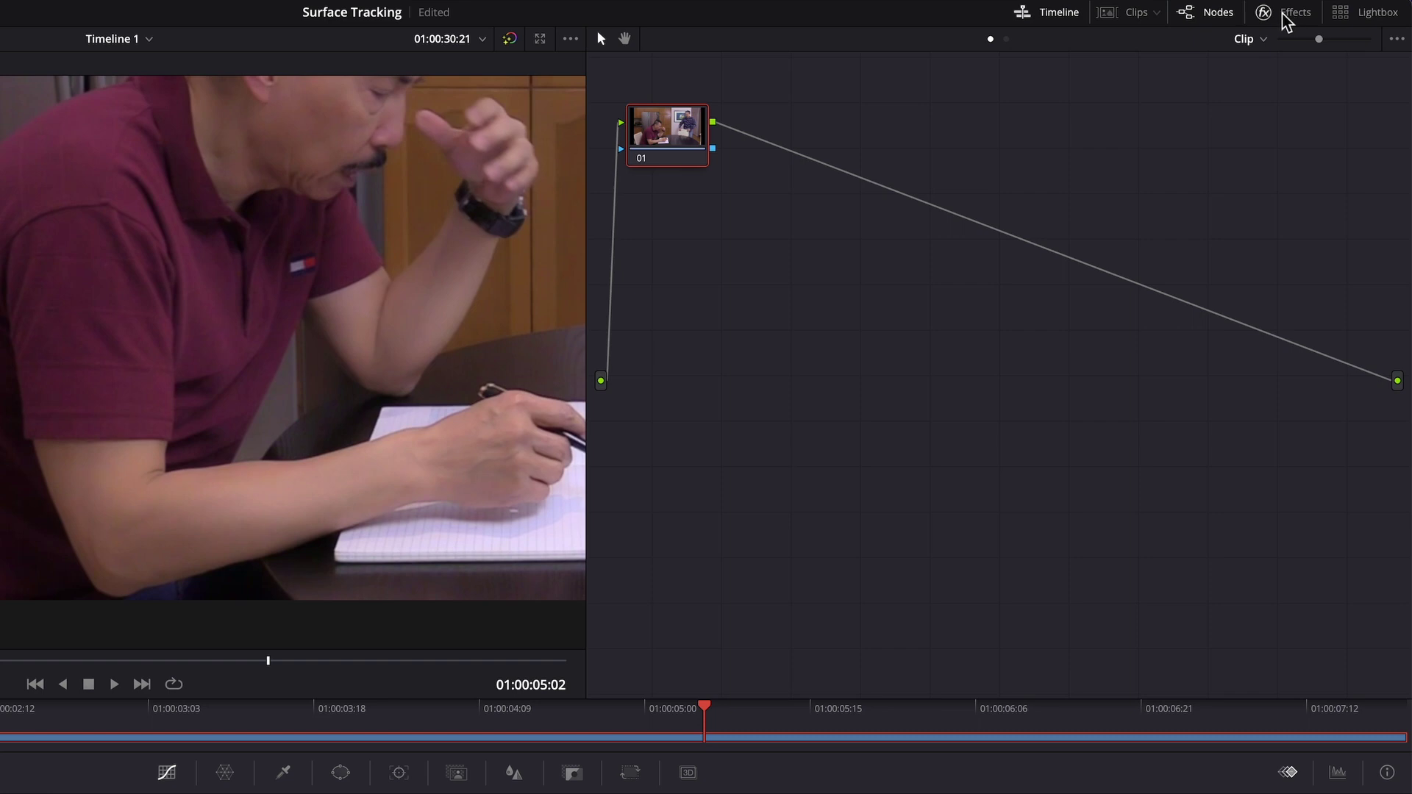
left_click(1289, 16)
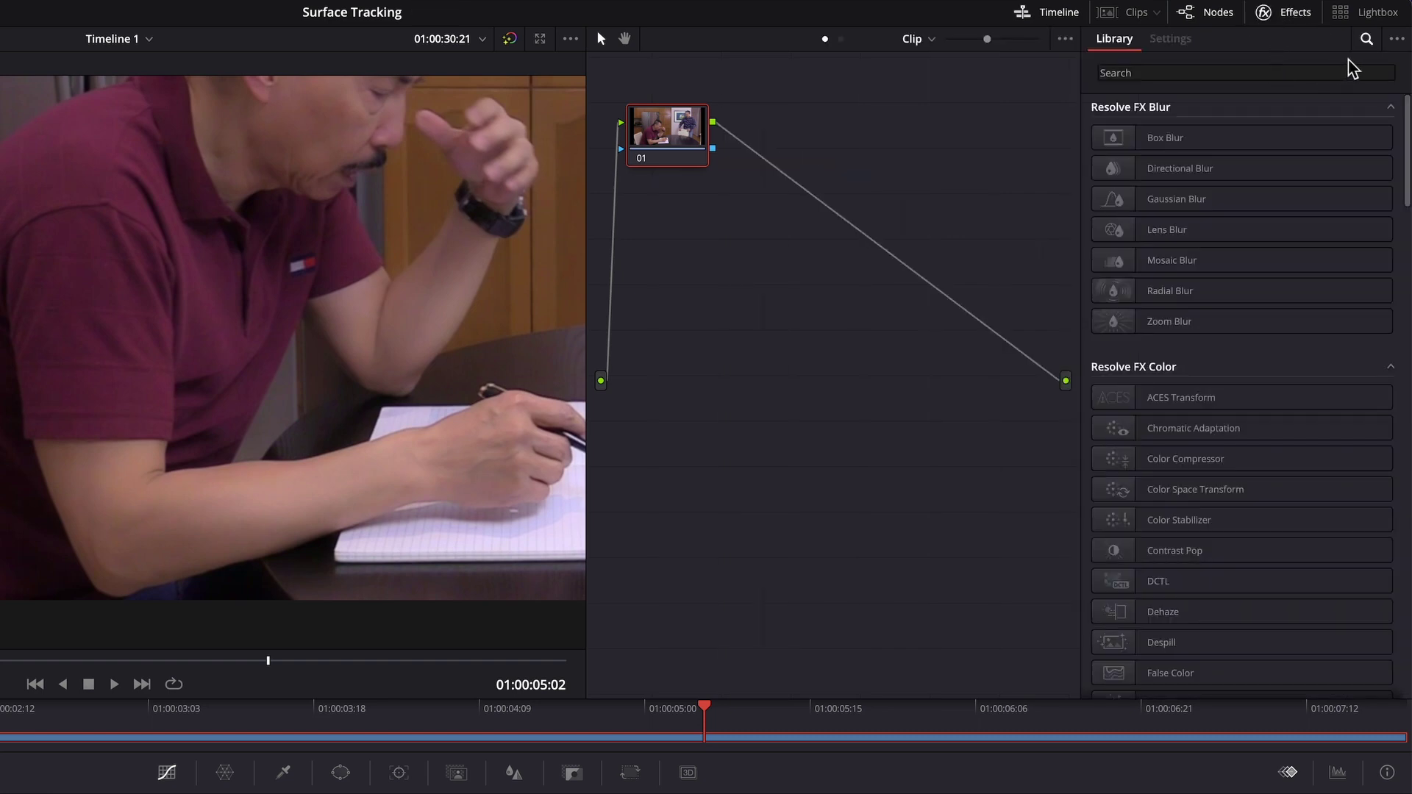
left_click(1367, 41)
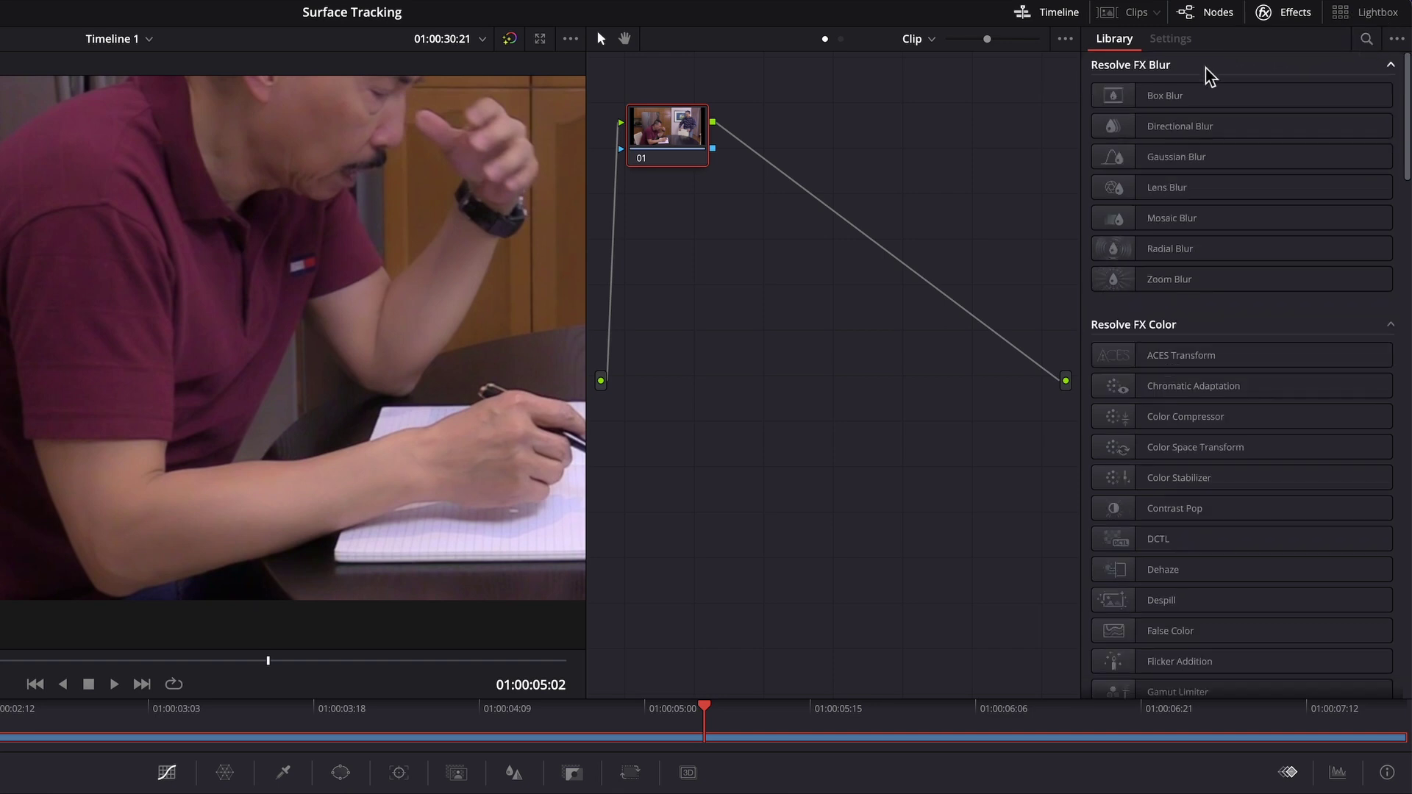
left_click(1367, 39)
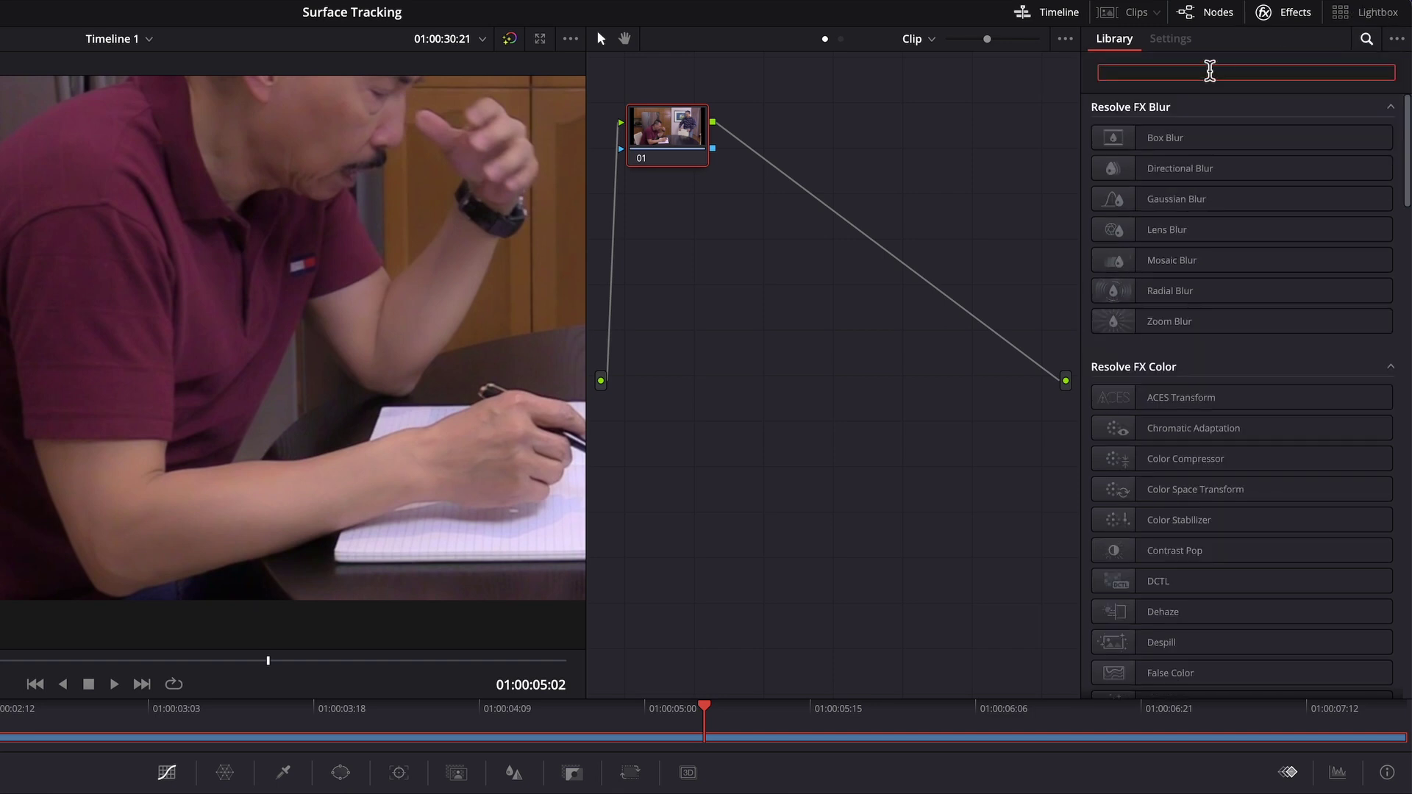
type("sur")
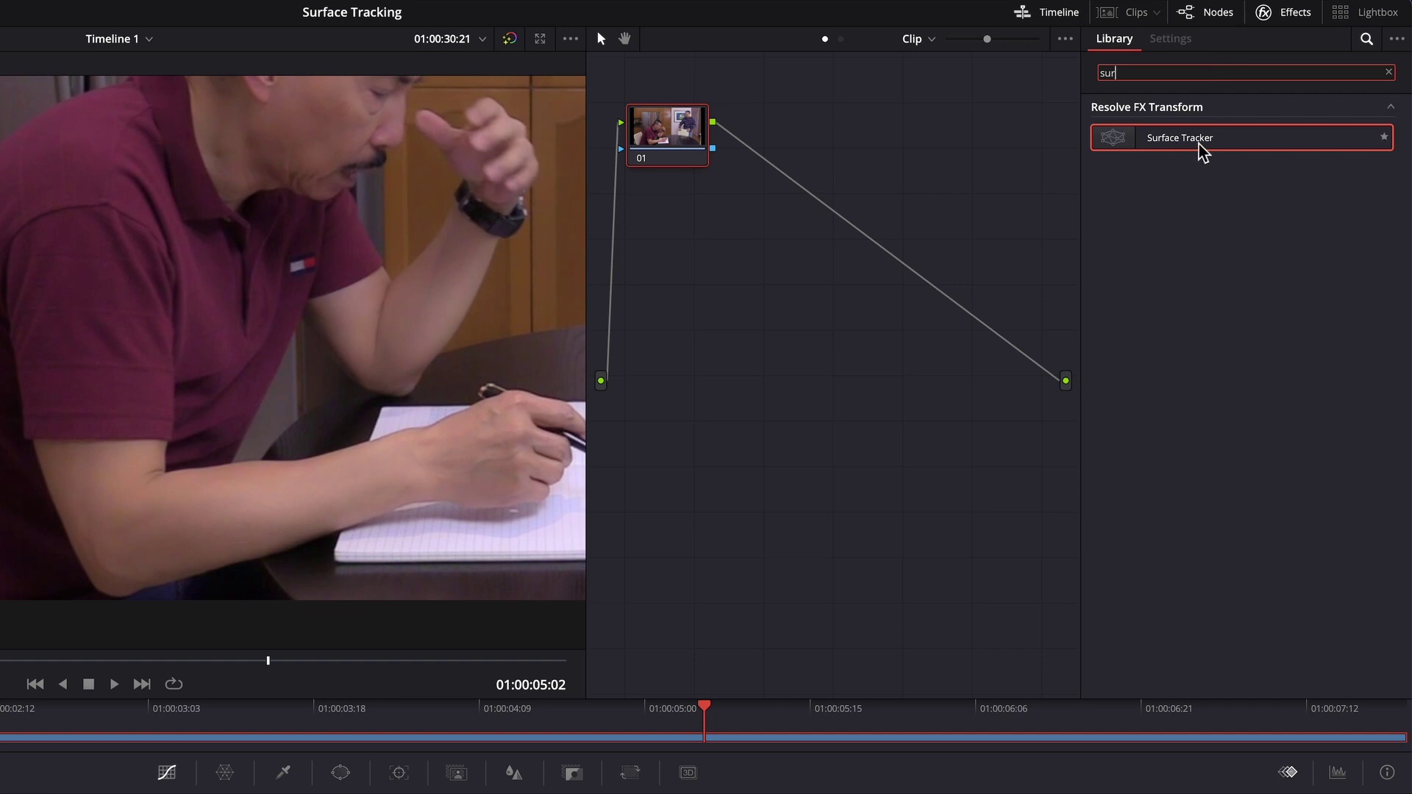
left_click_drag(1199, 147, 830, 195)
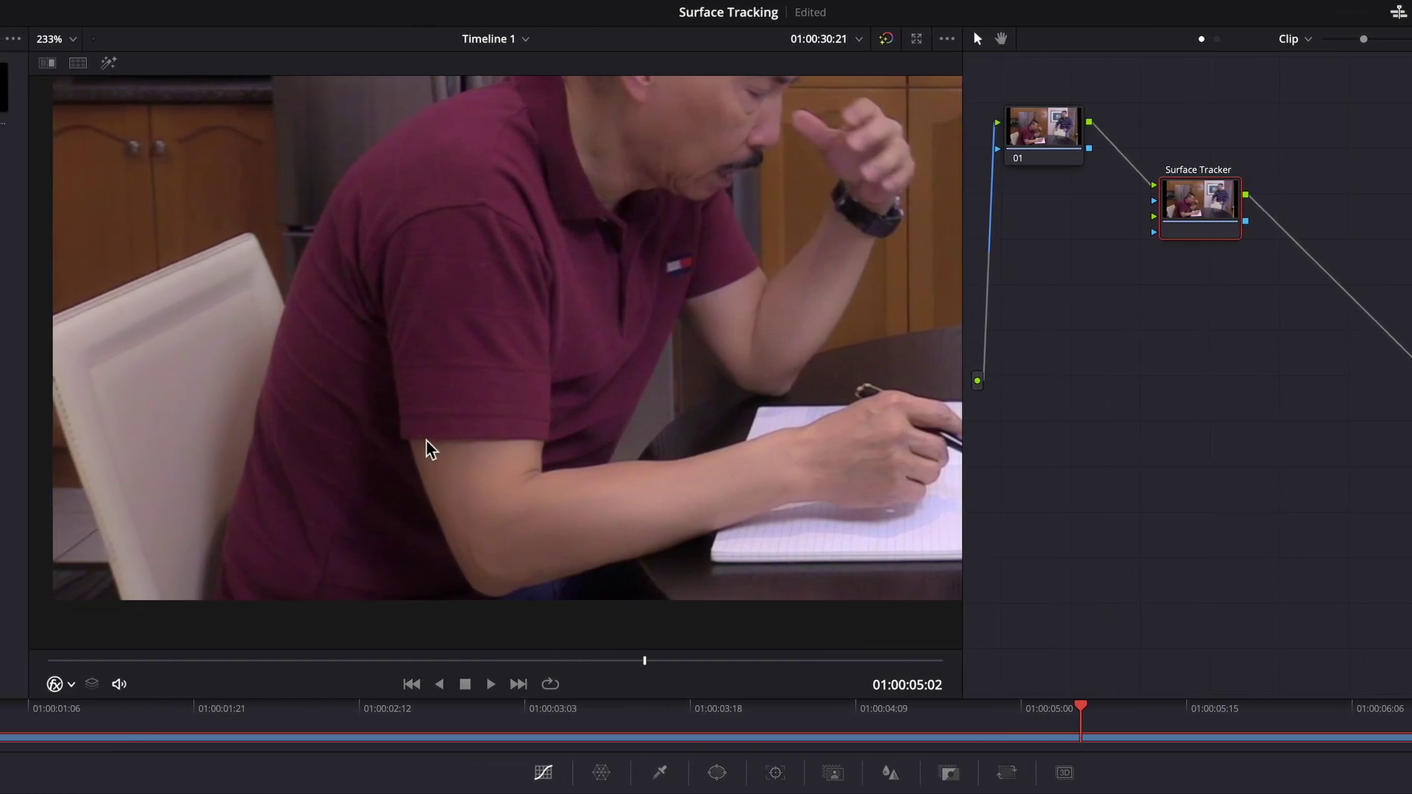
left_click(524, 439)
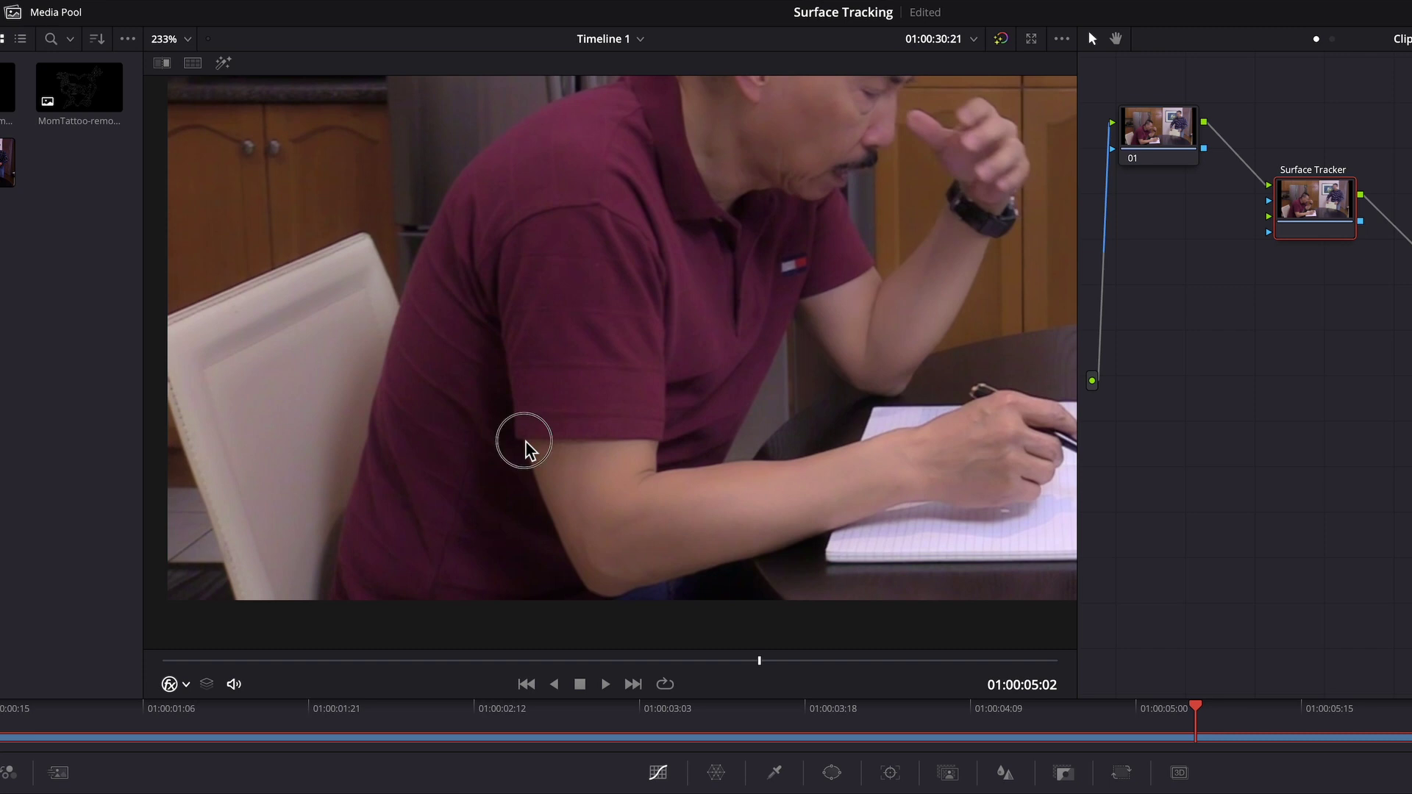
Place boundary points along the sleeve hem, front edge, elbow and back edge to close the upper-arm outline.
left_click(581, 440)
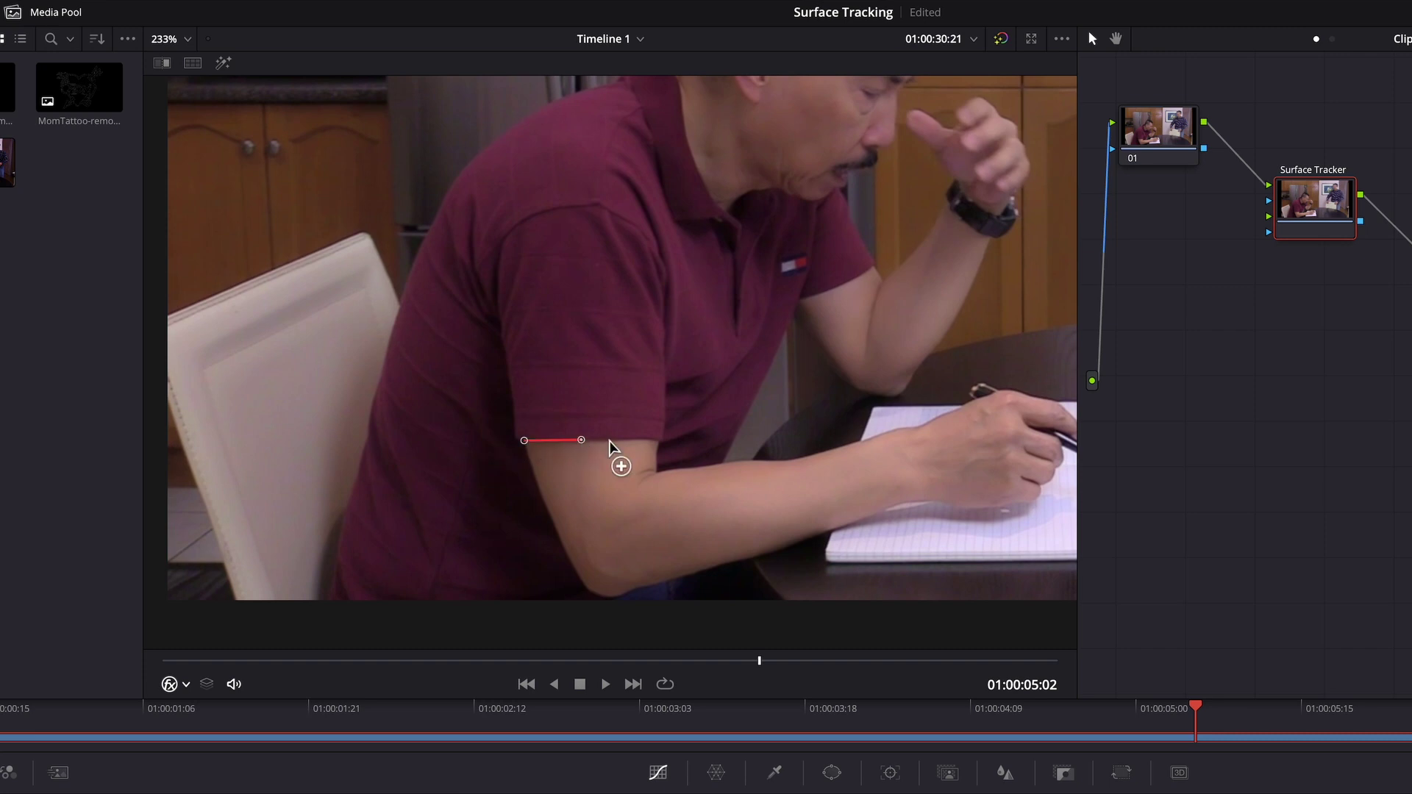
left_click(662, 442)
left_click(660, 474)
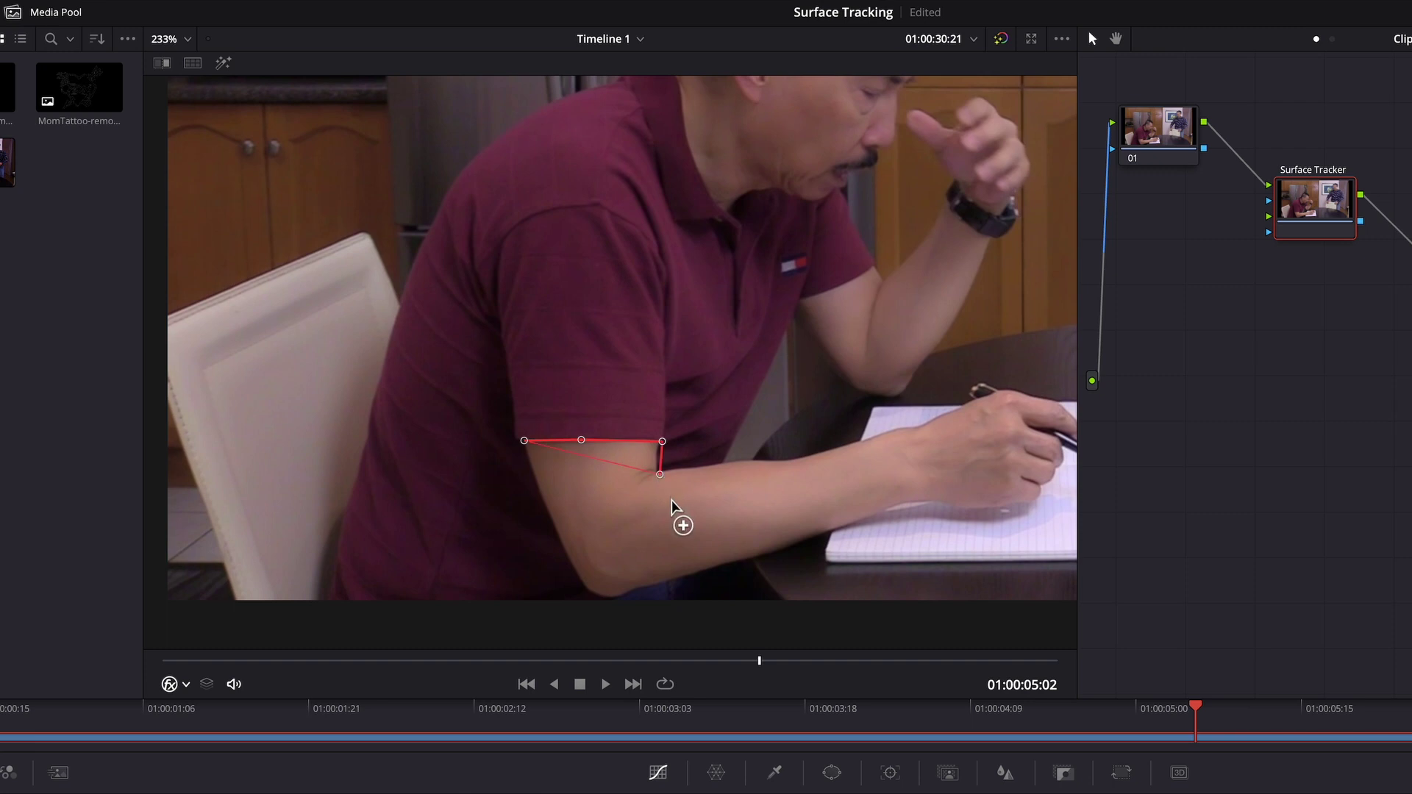
left_click(687, 547)
left_click(645, 589)
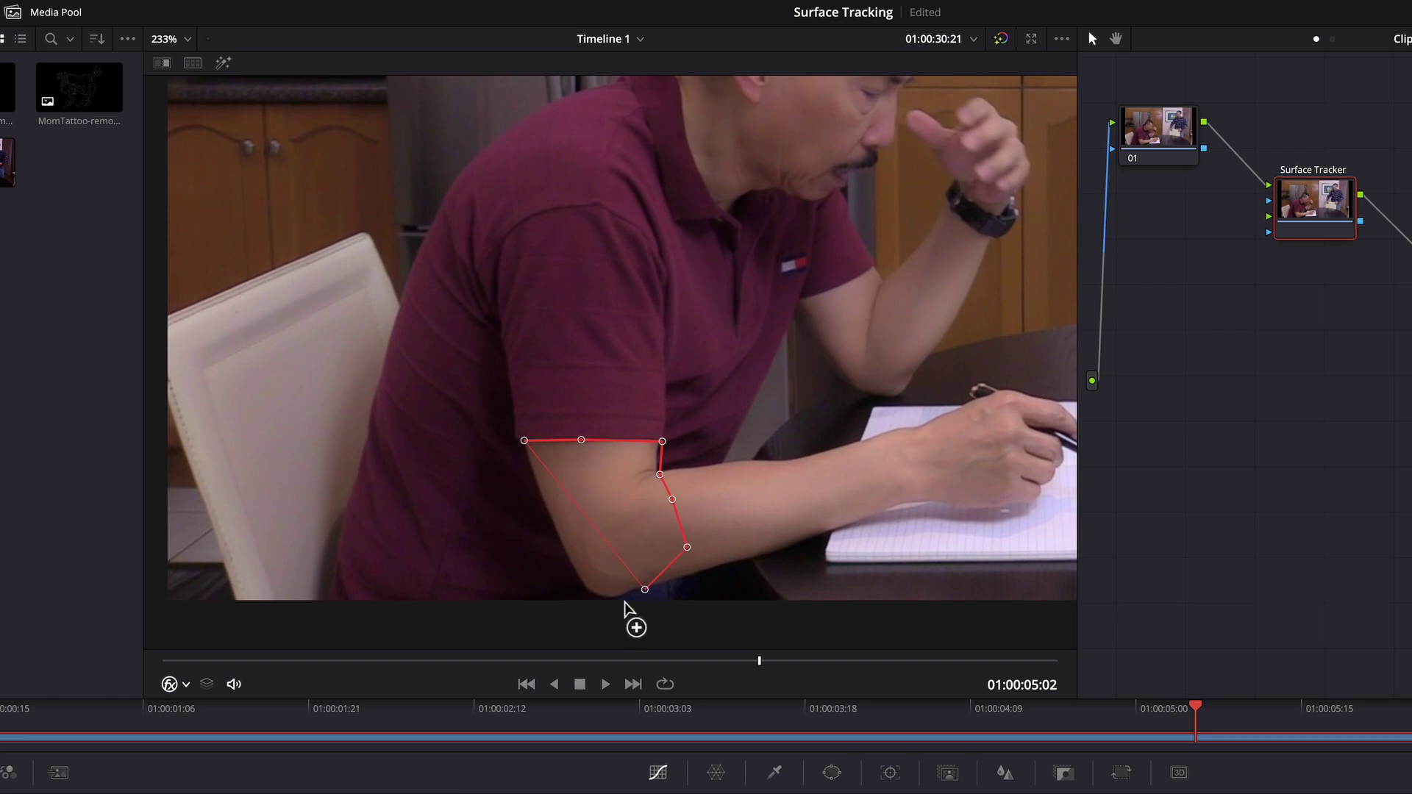
left_click(588, 588)
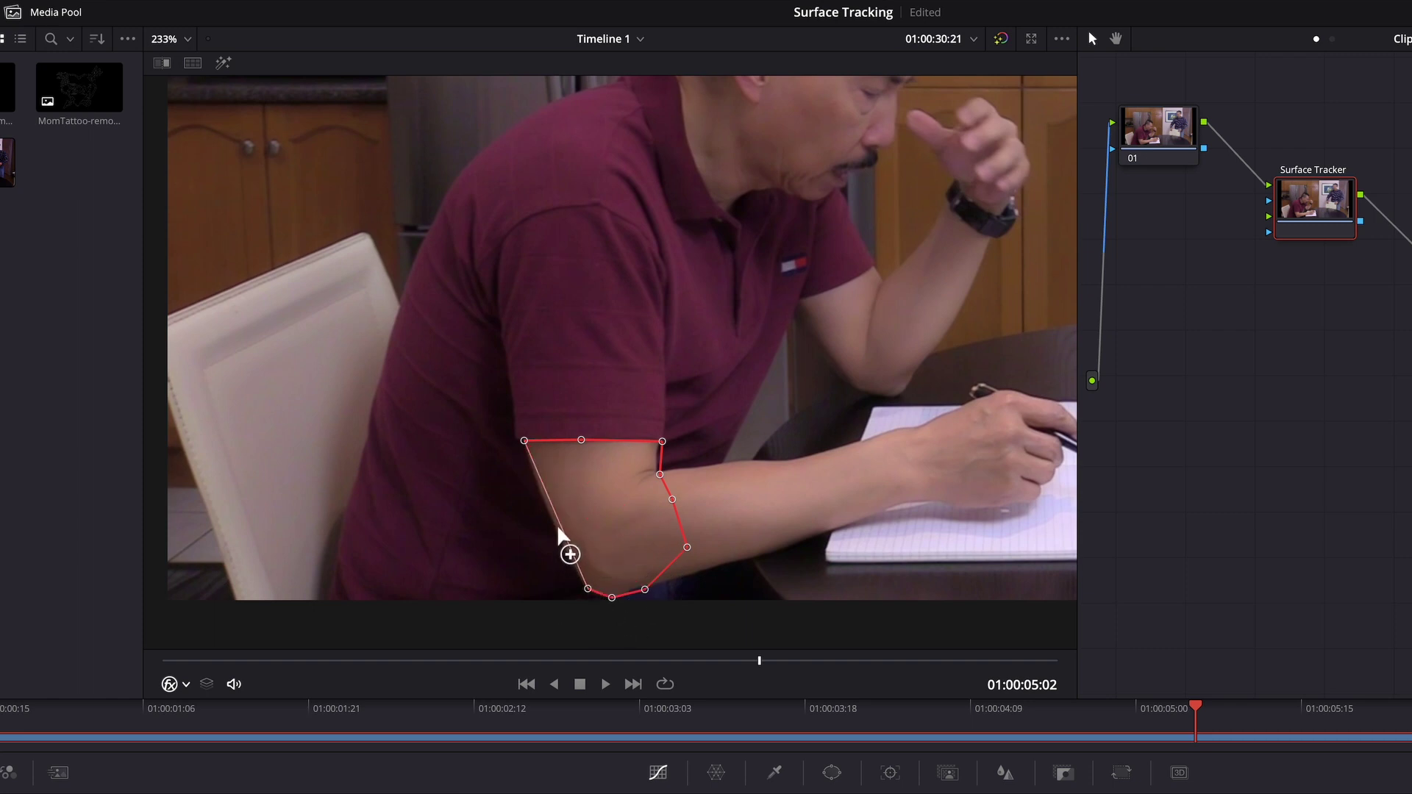
left_click(558, 526)
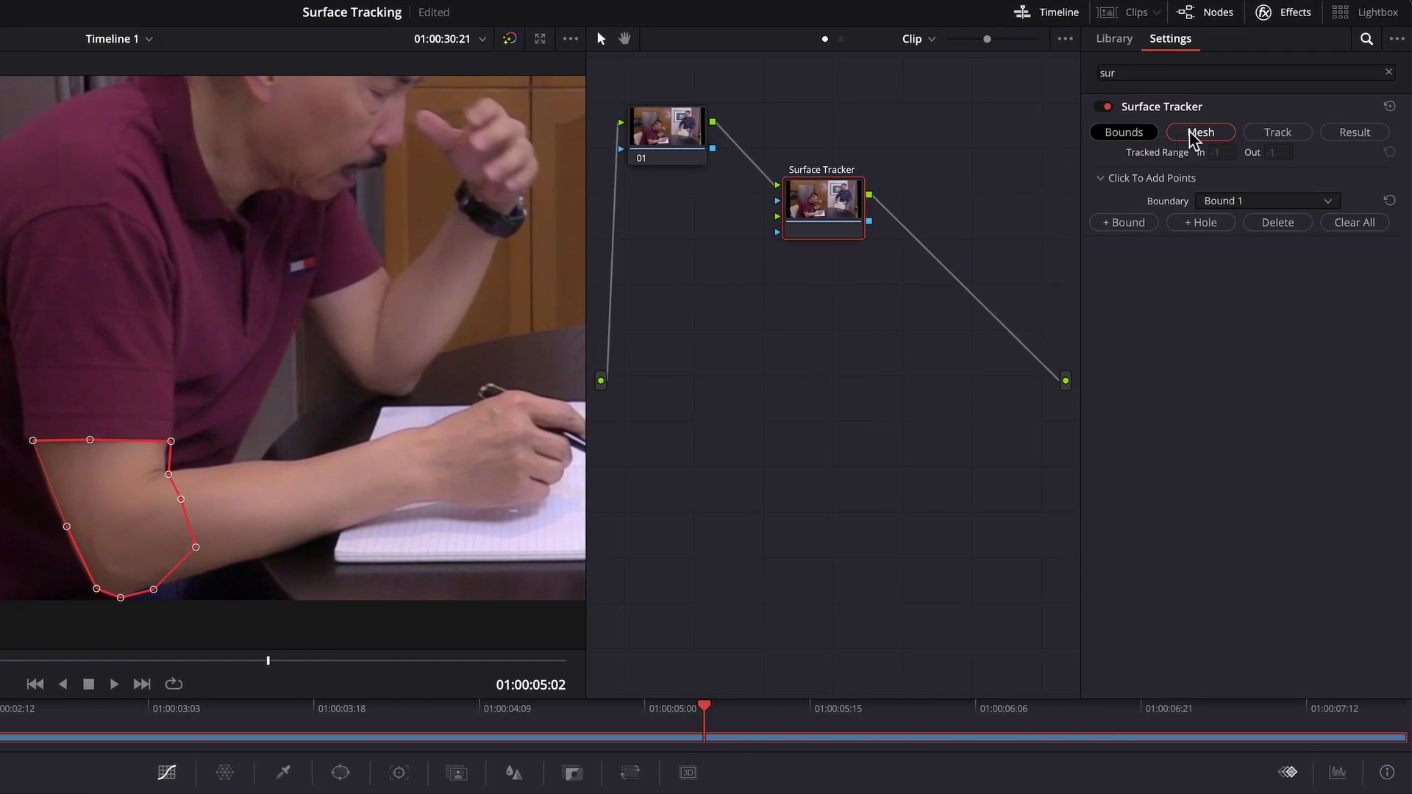
Generate a mesh inside the arm outline and track it forward through the clip.
left_click(1195, 134)
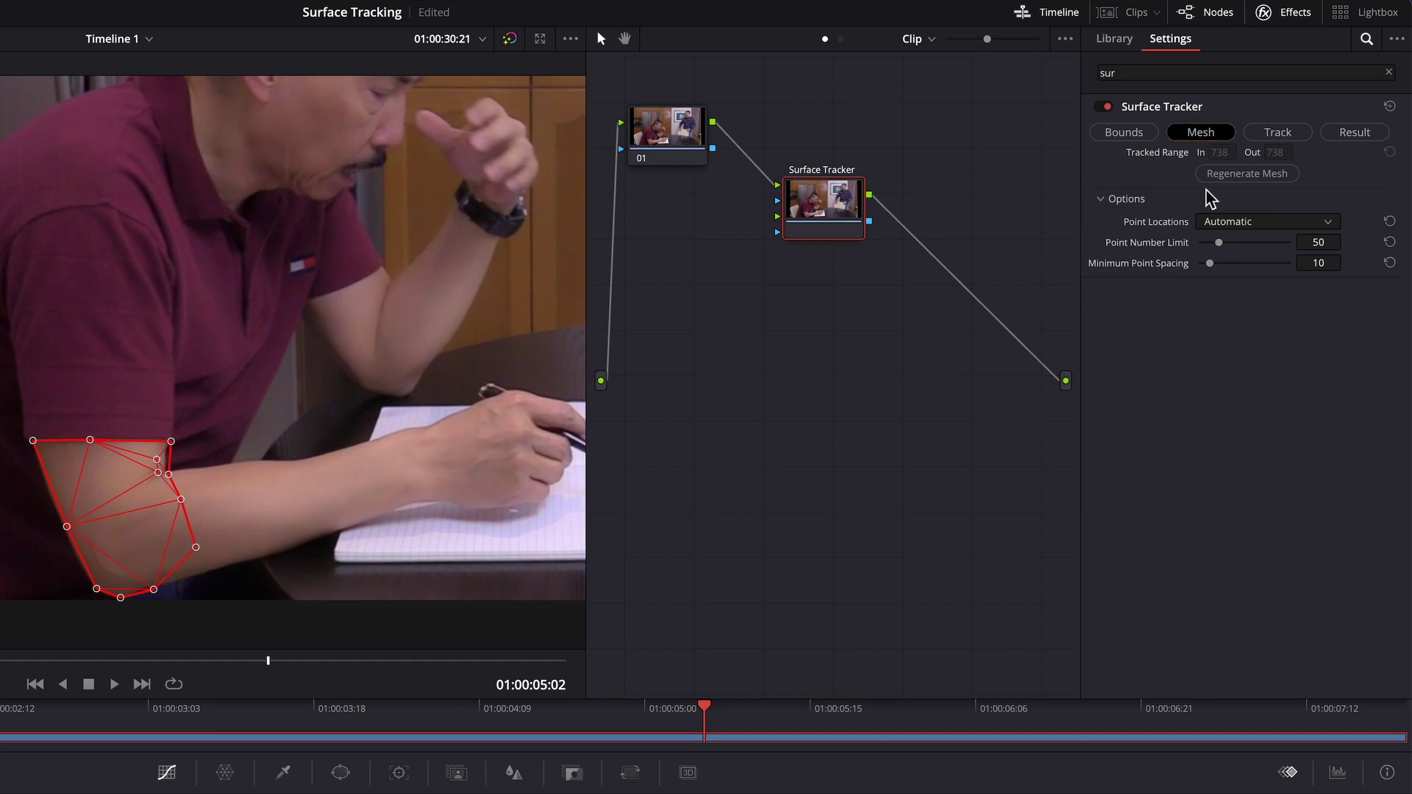
left_click(1277, 134)
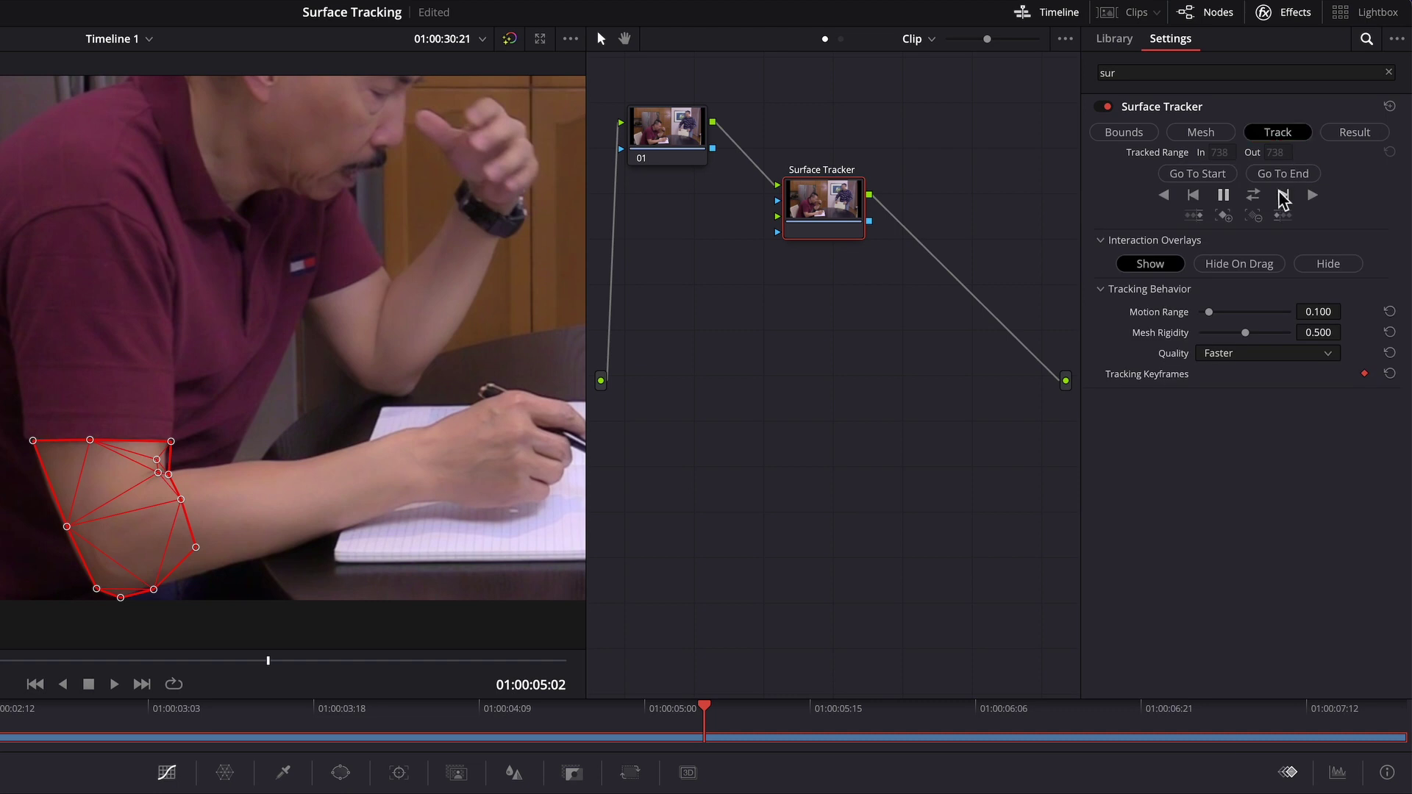
left_click(1255, 196)
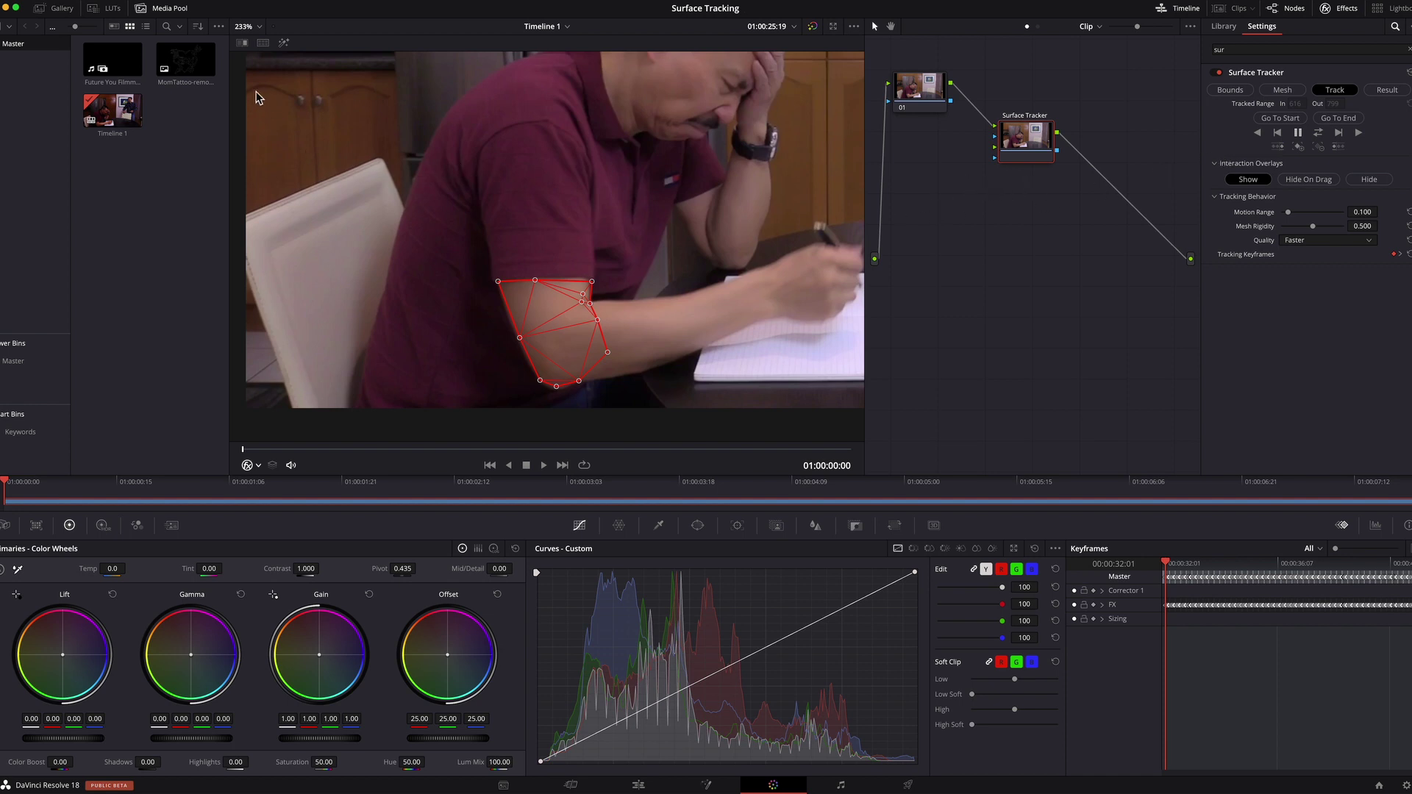
Connect the tattoo Ext. Matte node's image and alpha outputs to the Surface Tracker's green and blue inputs.
left_click_drag(205, 66, 949, 249)
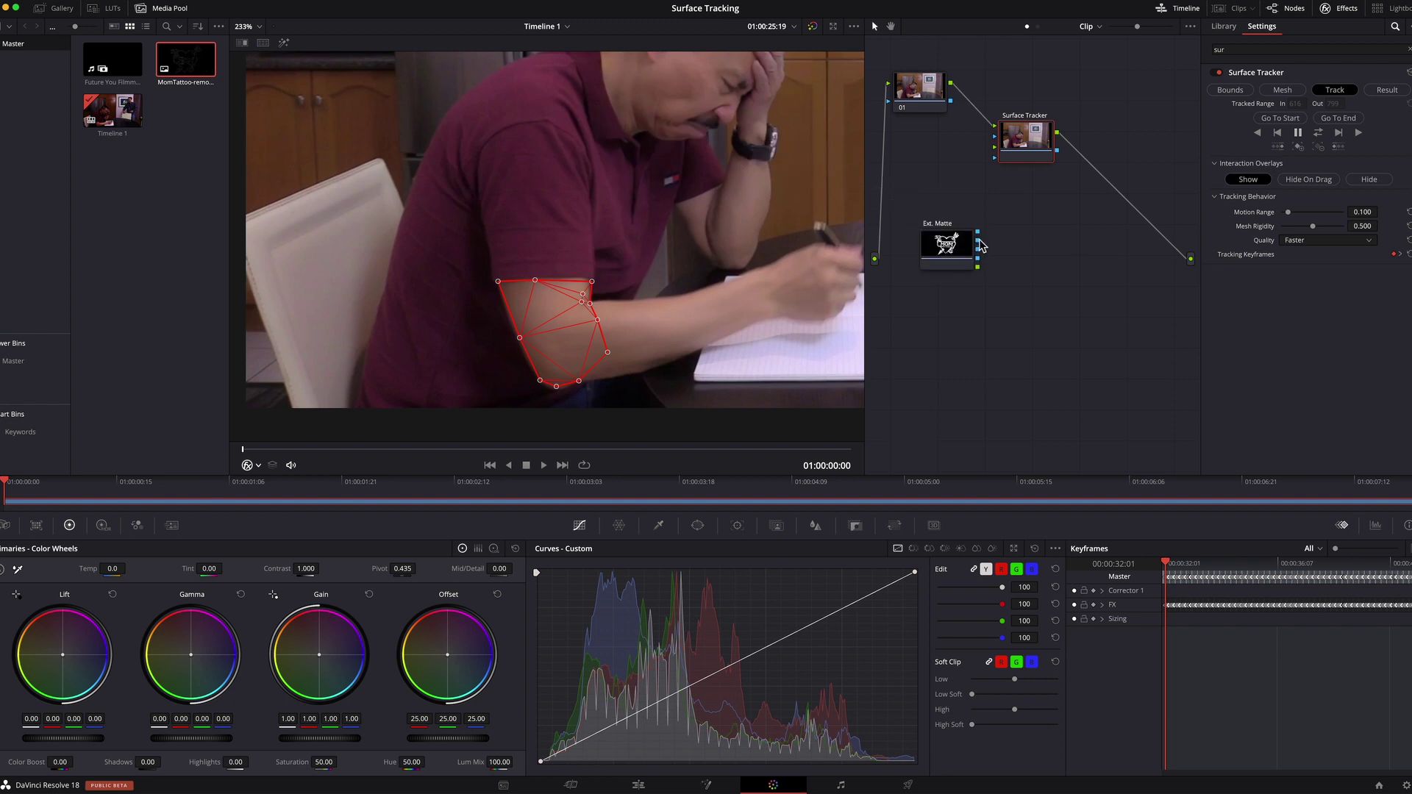
left_click_drag(957, 254, 938, 245)
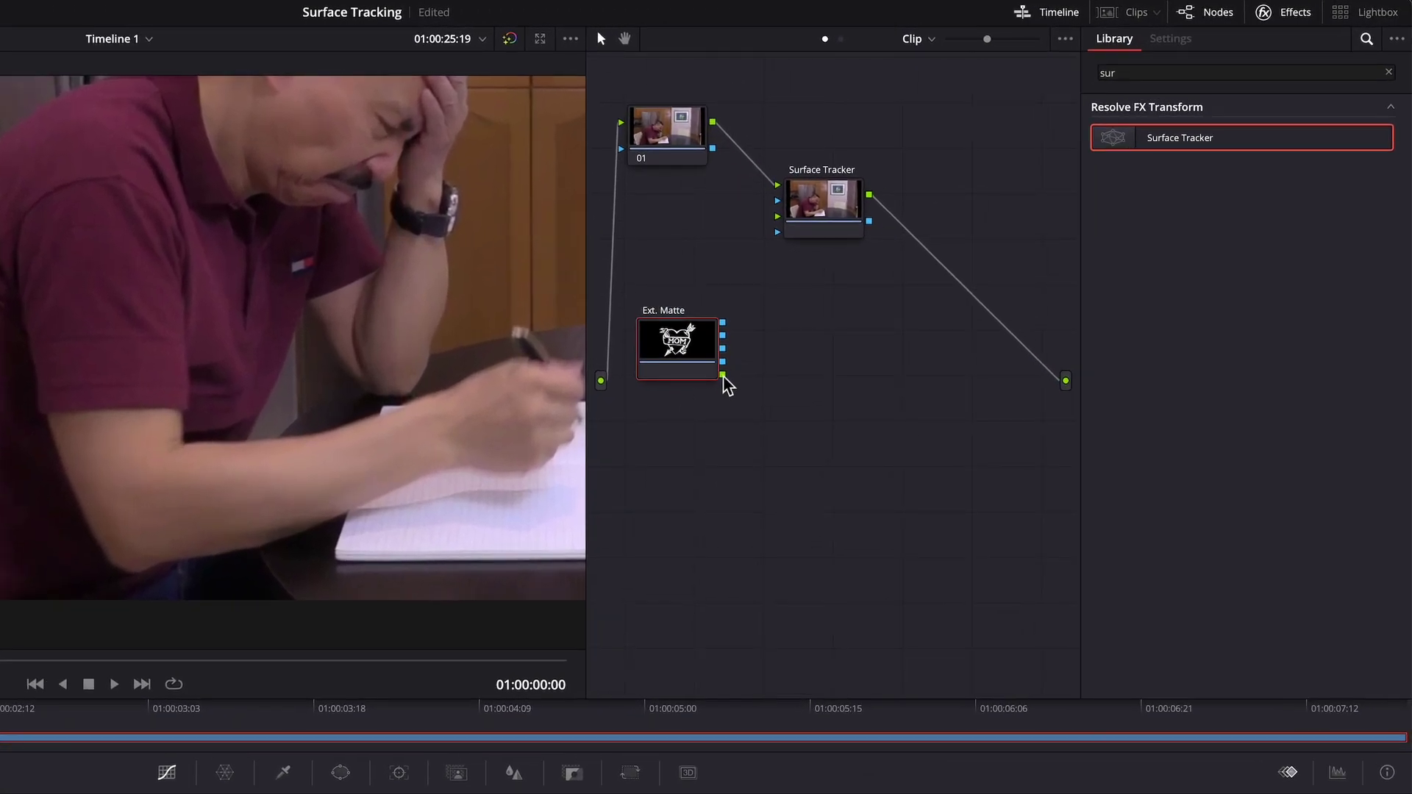
left_click_drag(723, 376, 778, 217)
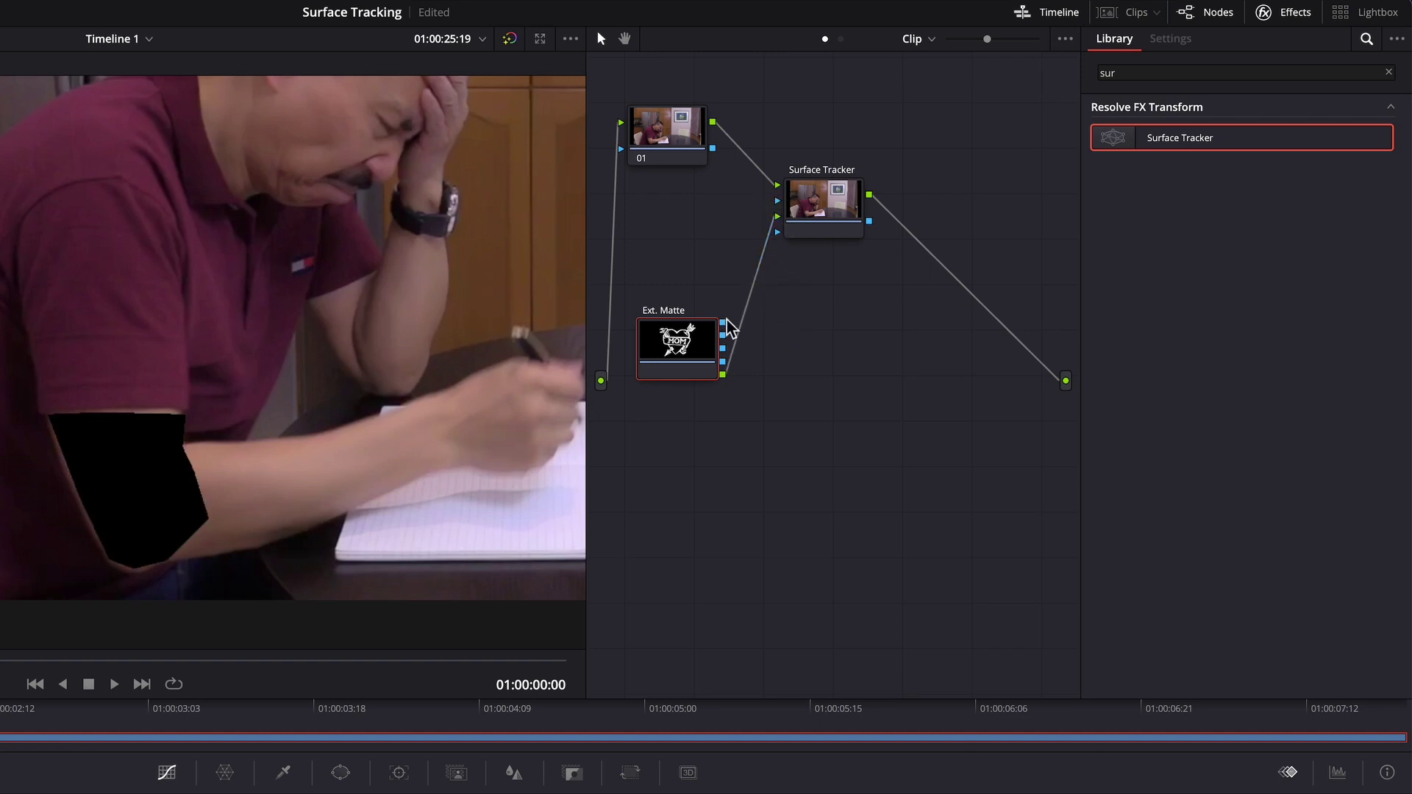
left_click_drag(724, 323, 778, 234)
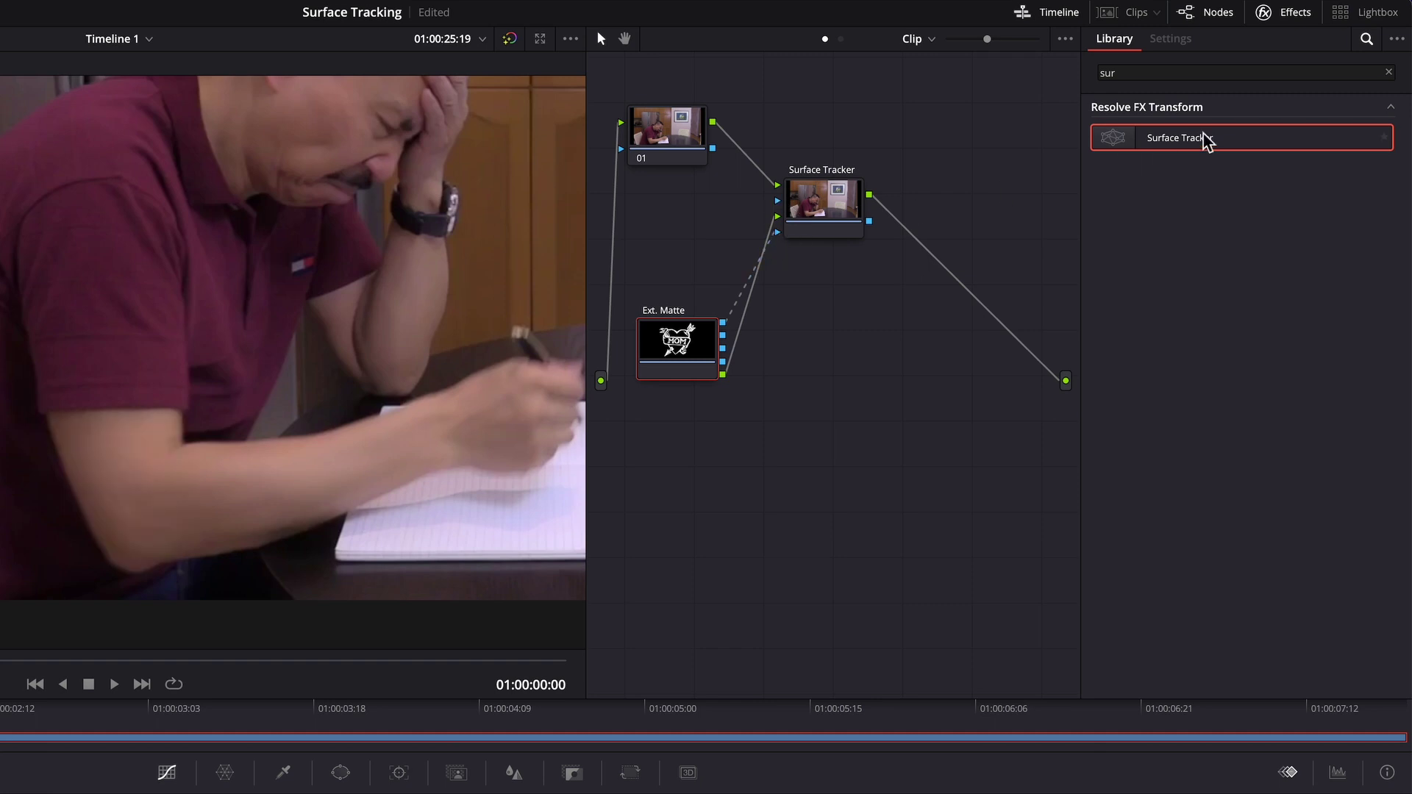
In the Surface Tracker's Result tab, set overlay Positioning to Sliders.
left_click(835, 210)
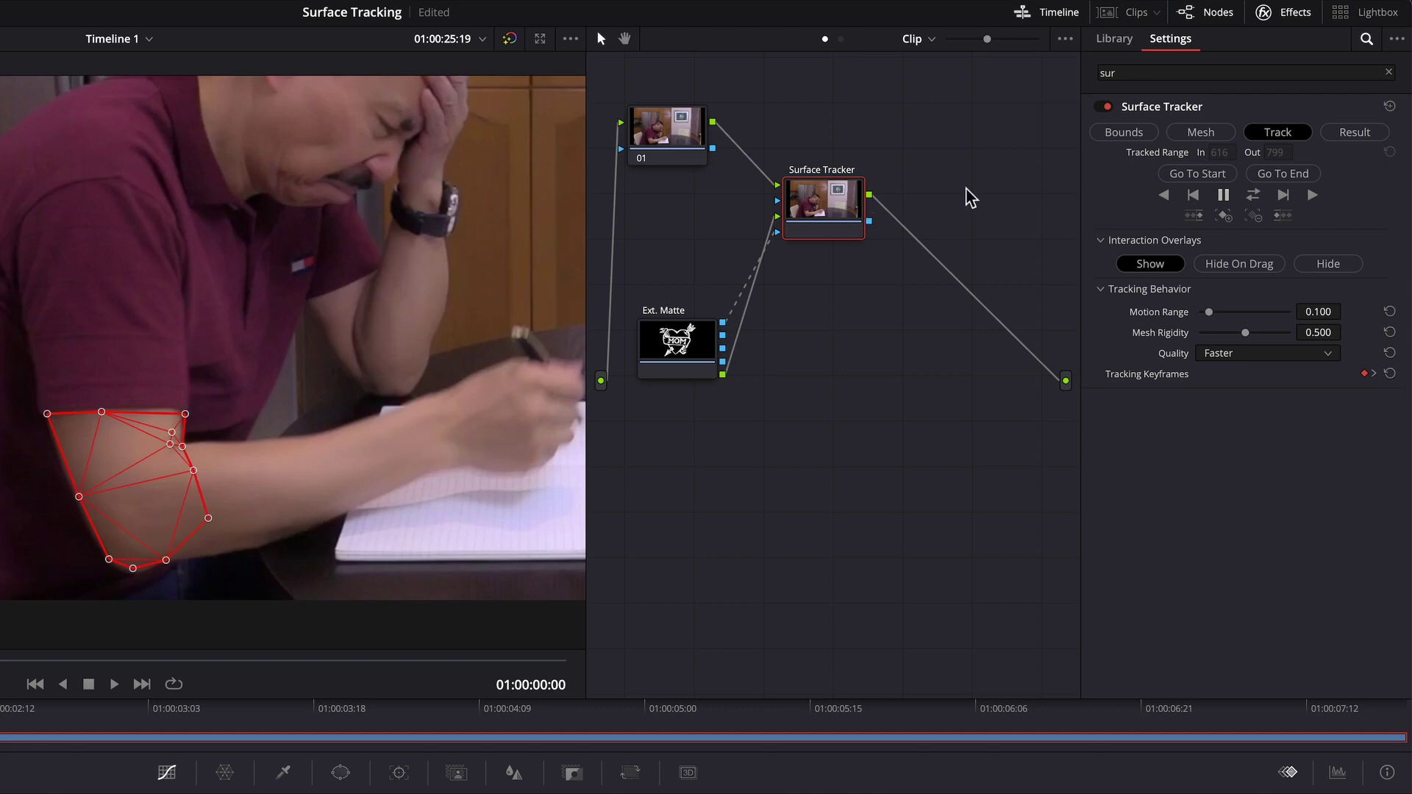
left_click(1351, 135)
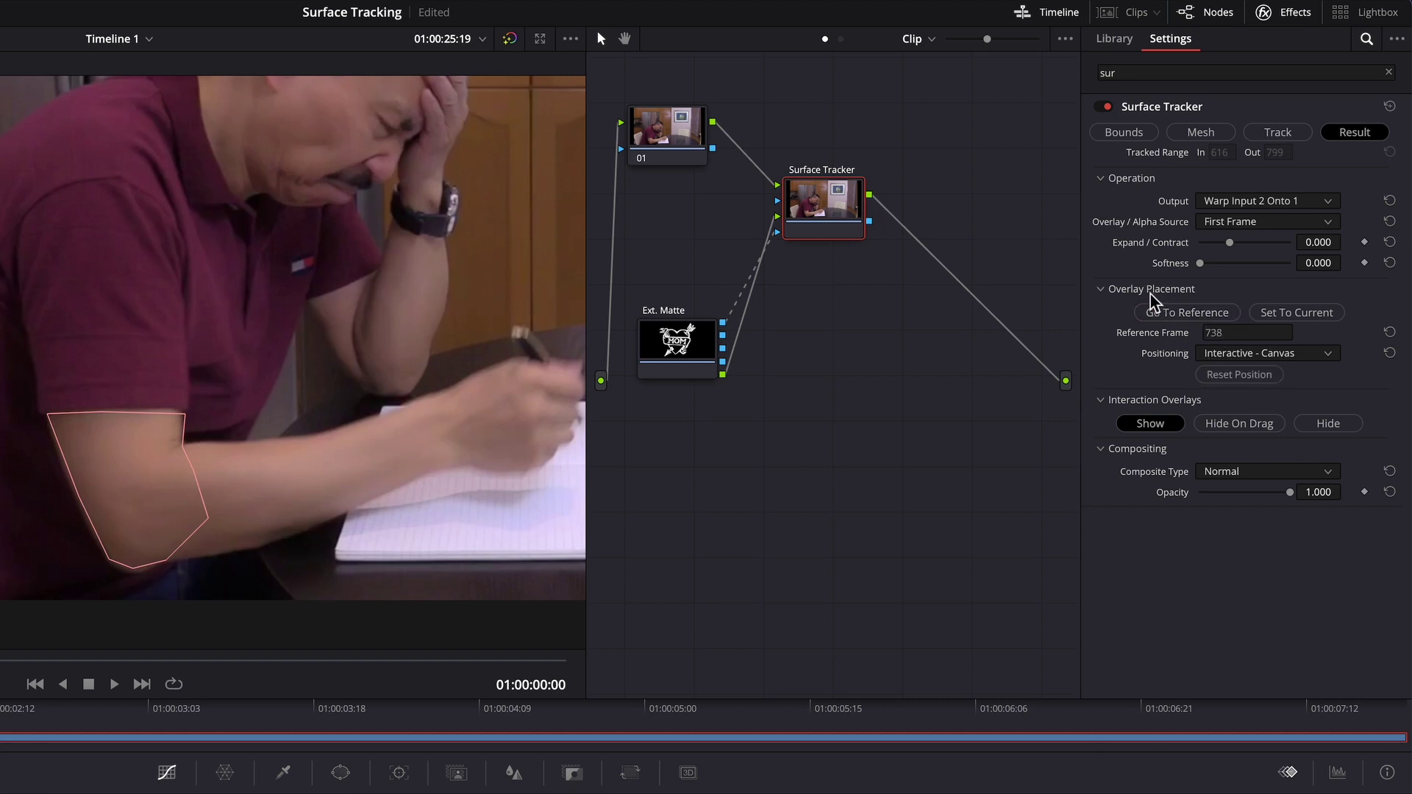
left_click(1253, 361)
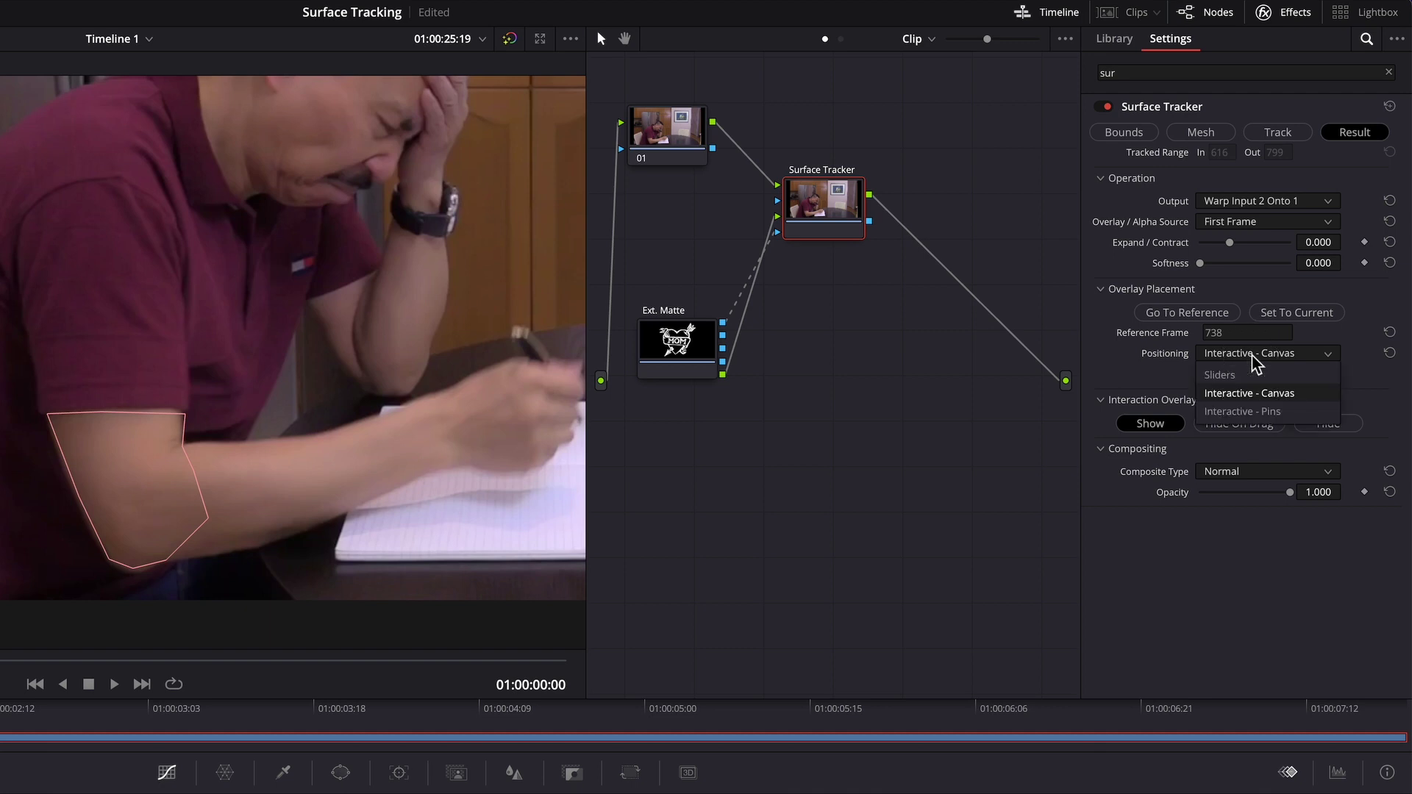
left_click(1240, 377)
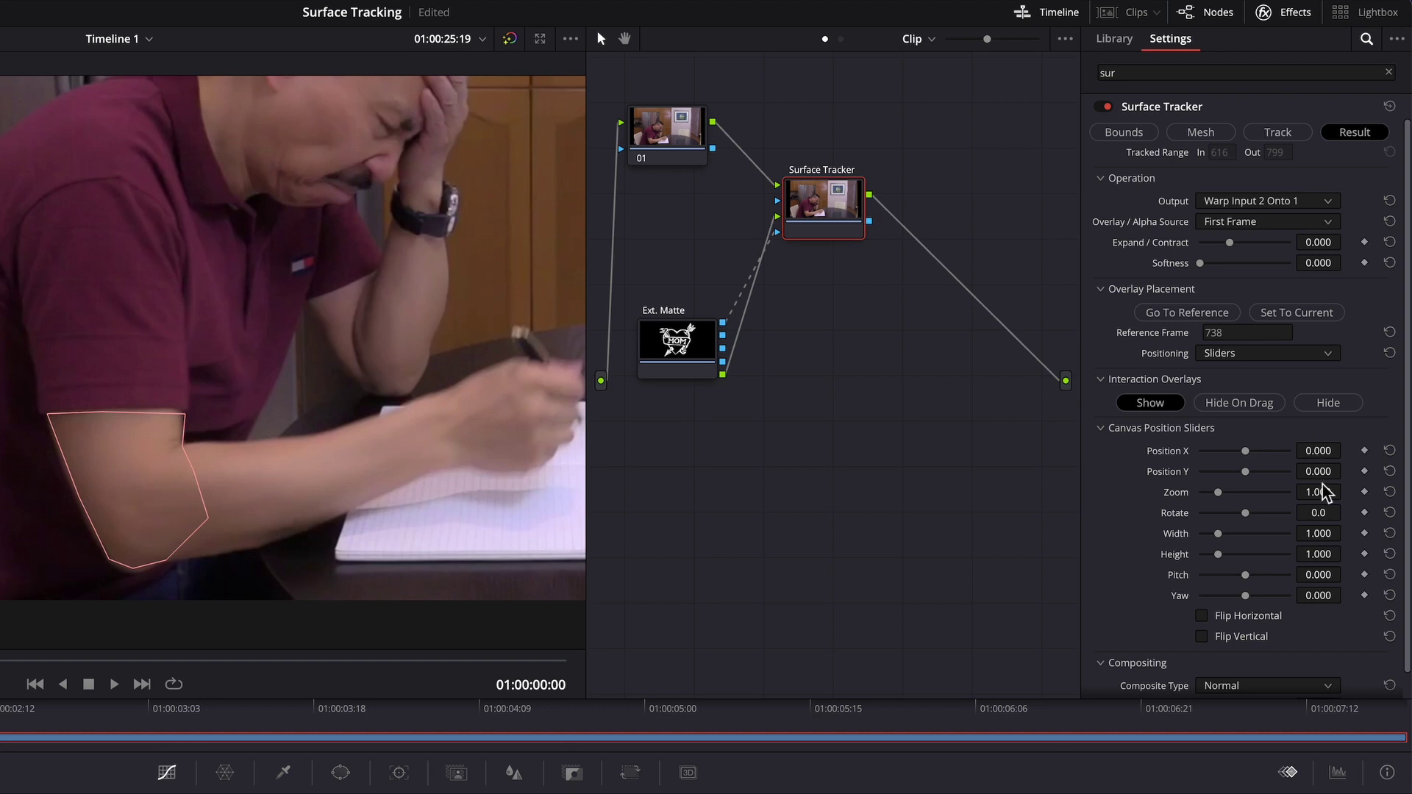
Set the tattoo's canvas Zoom 0.092, Position X -0.260, Position Y -0.394 and Rotate -8.4.
left_click_drag(1320, 496, 1221, 469)
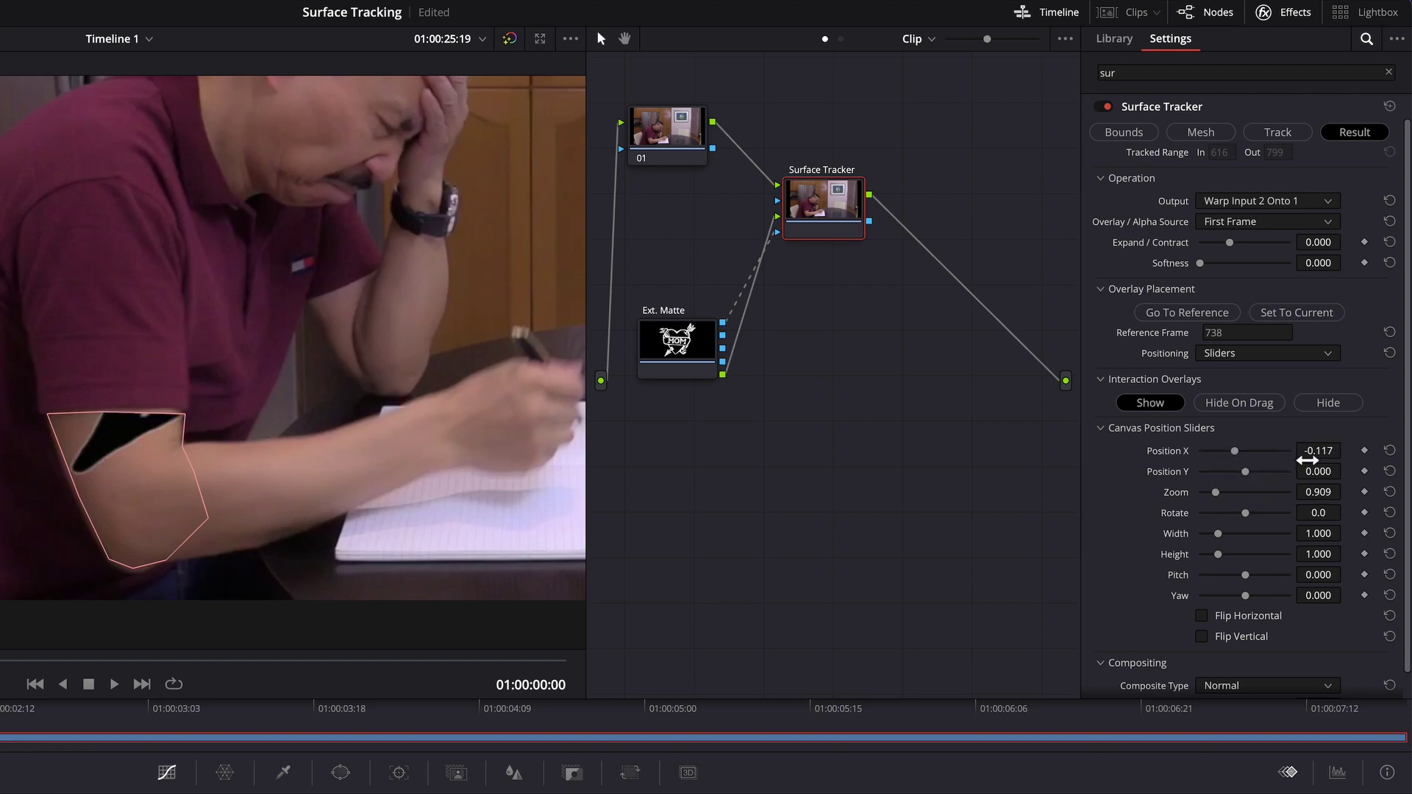
left_click_drag(1331, 456, 1036, 514)
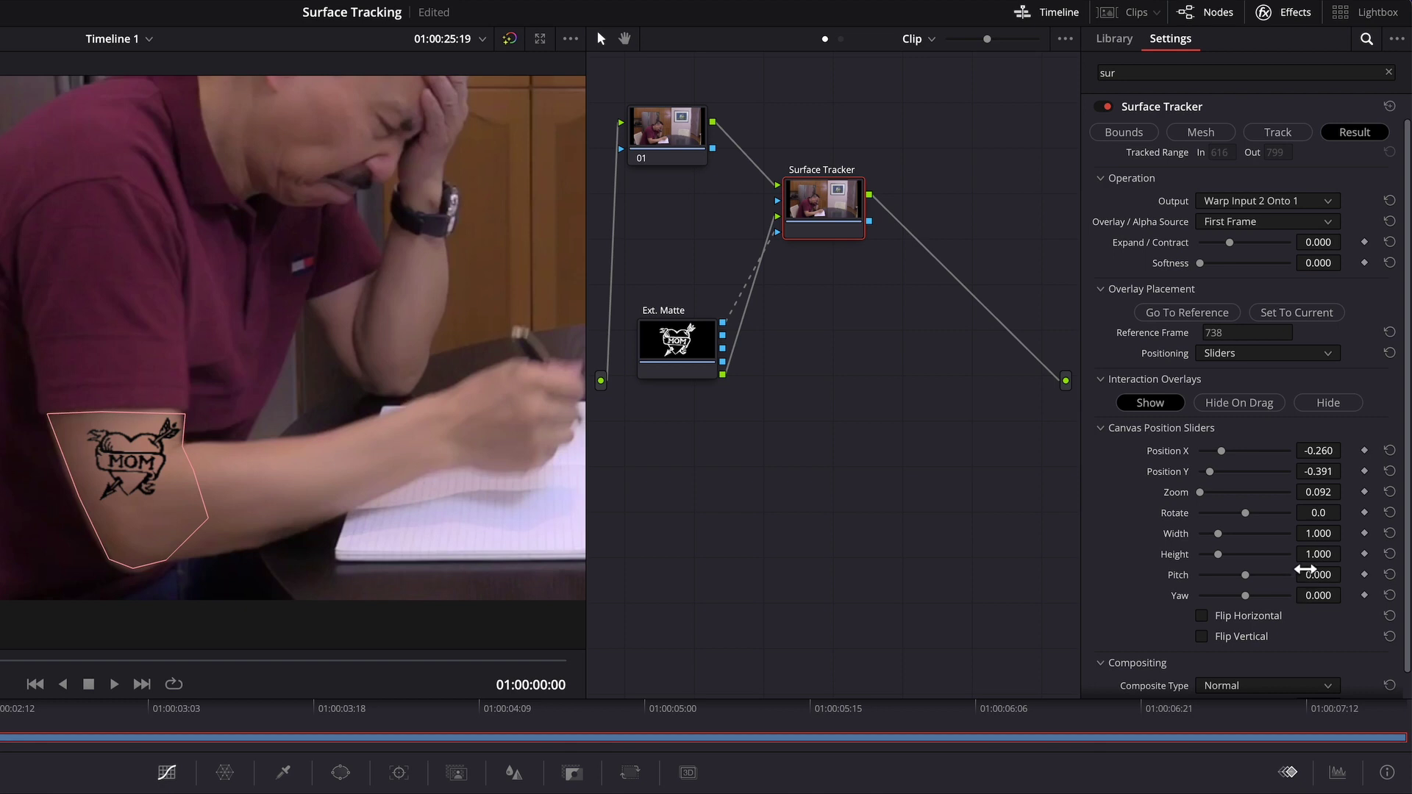
left_click_drag(1323, 520, 1250, 528)
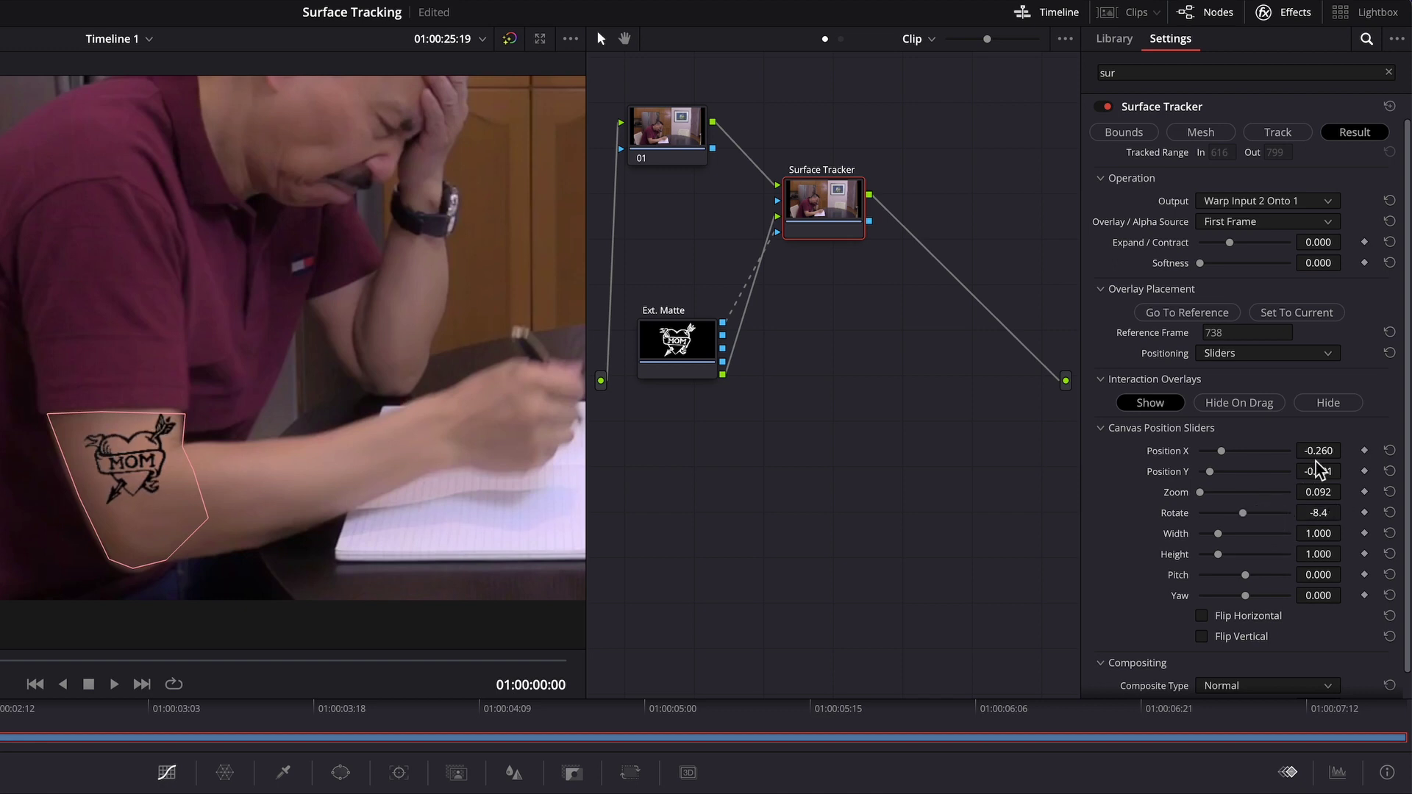
left_click_drag(1320, 472, 1319, 472)
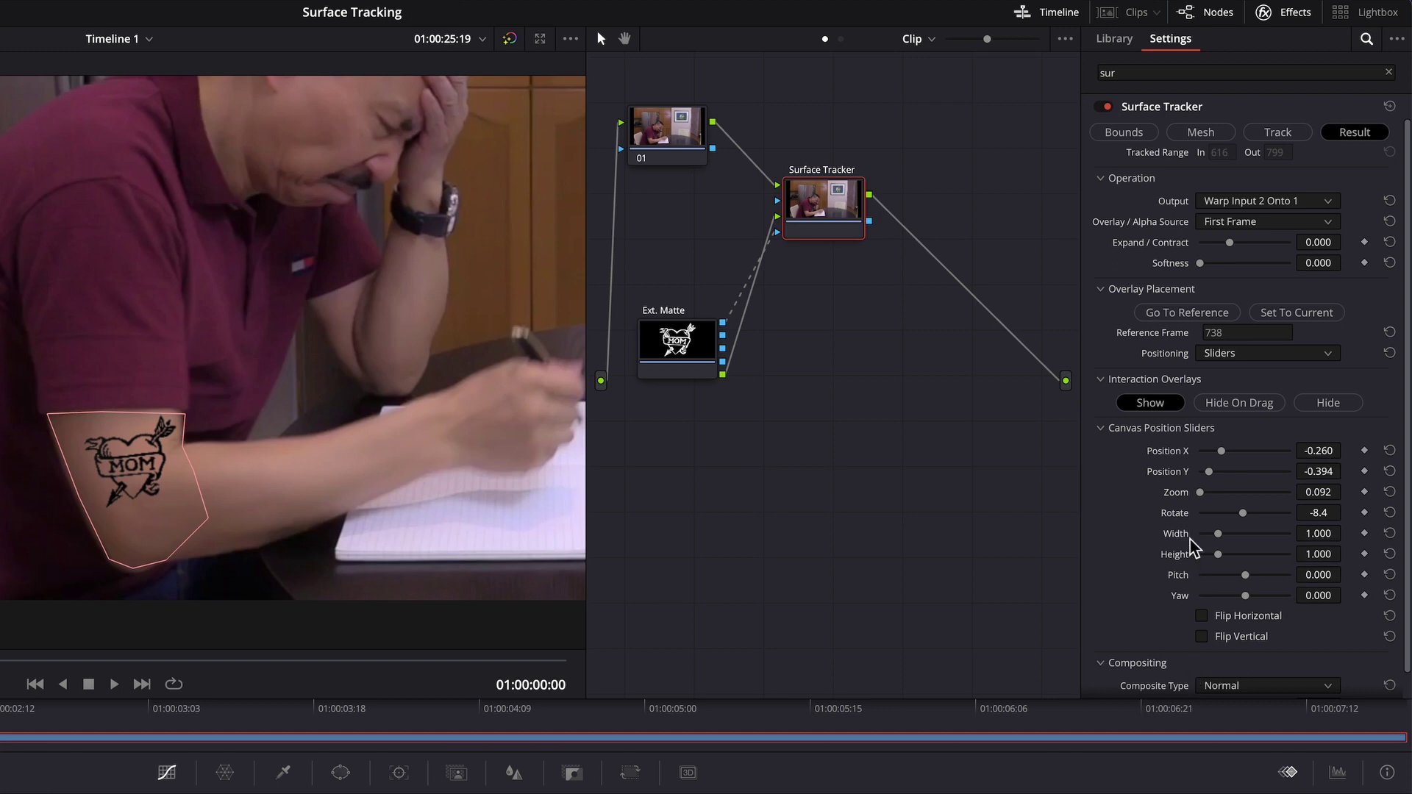
scroll(1192, 527, "down", 1)
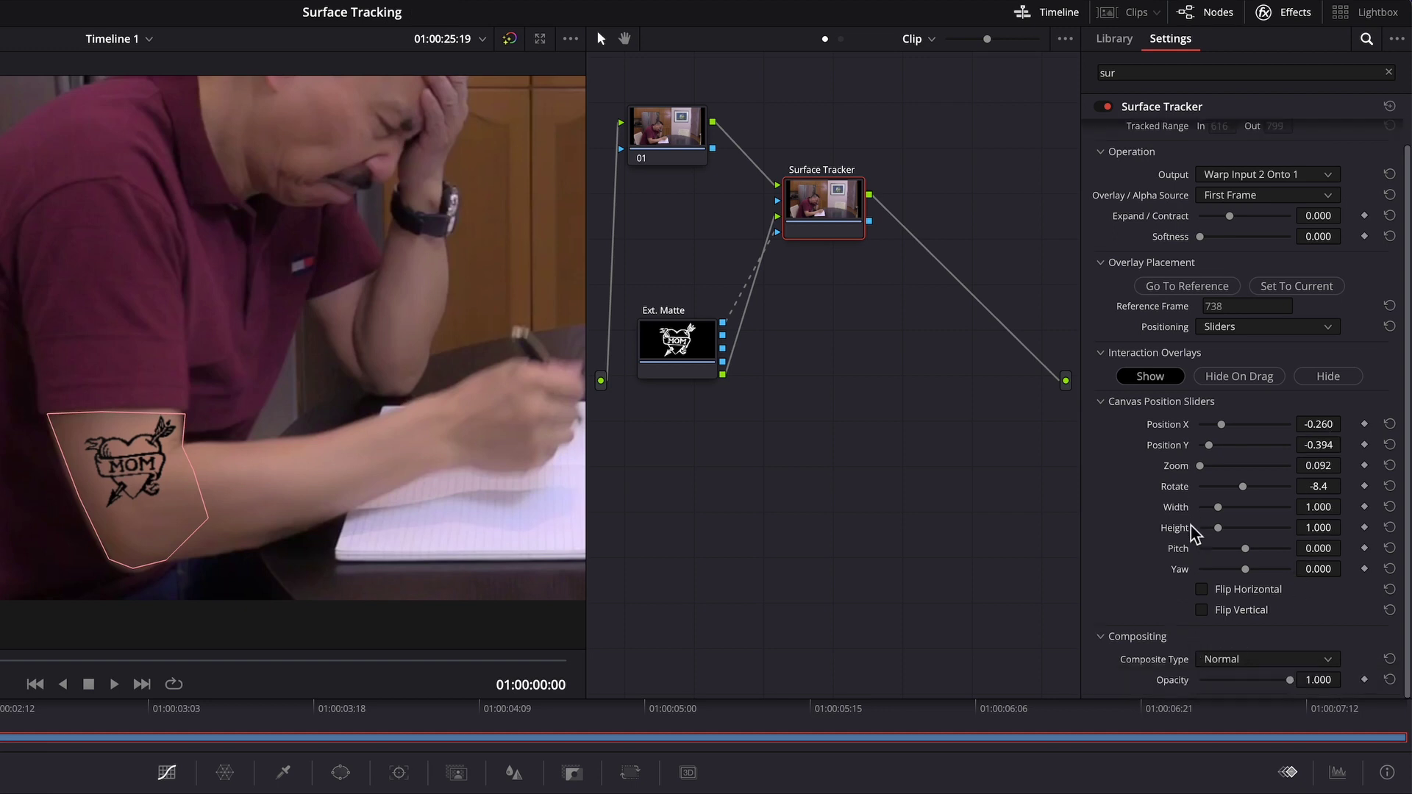
left_click(1257, 662)
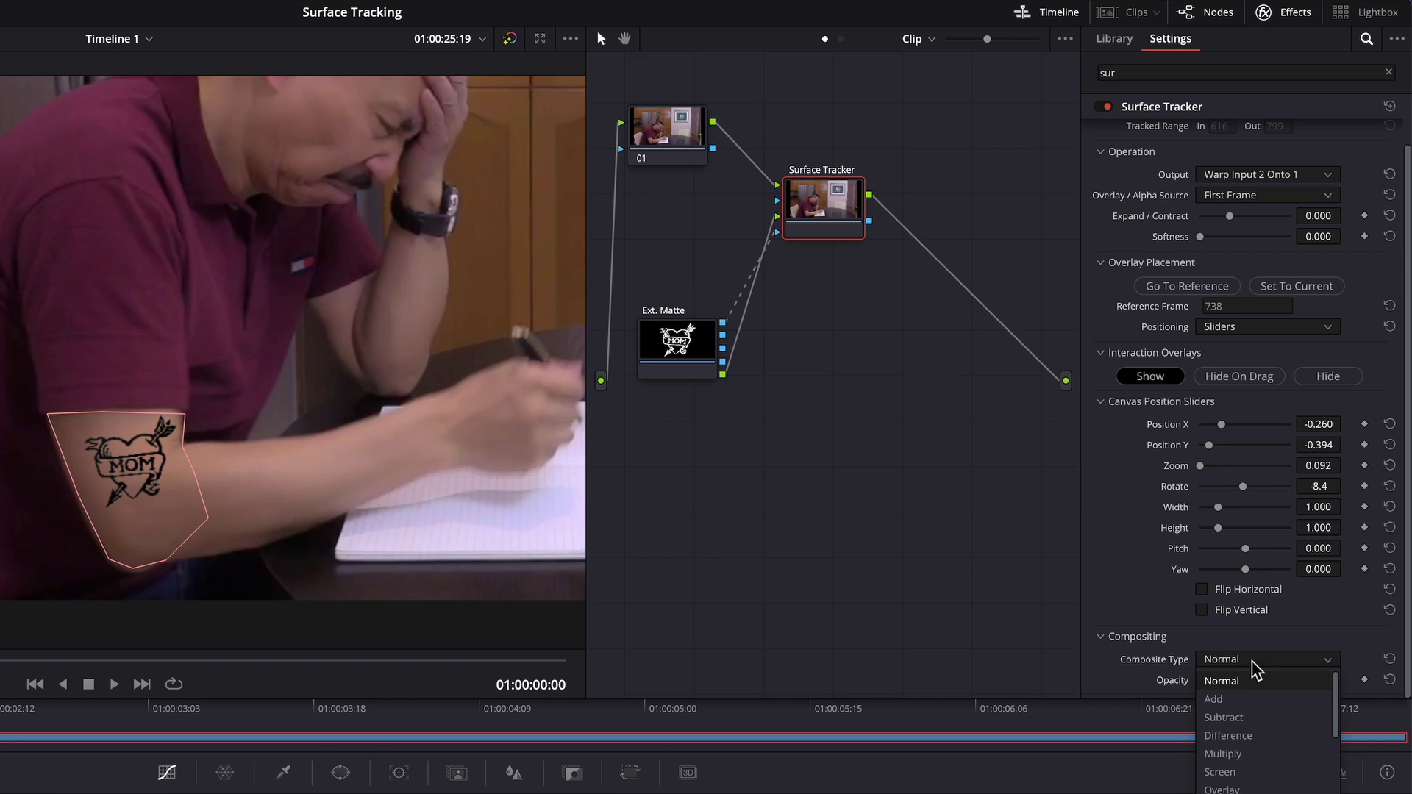
Set Composite Type to Multiply and bring the tattoo's Opacity down to 0.578.
left_click(1254, 756)
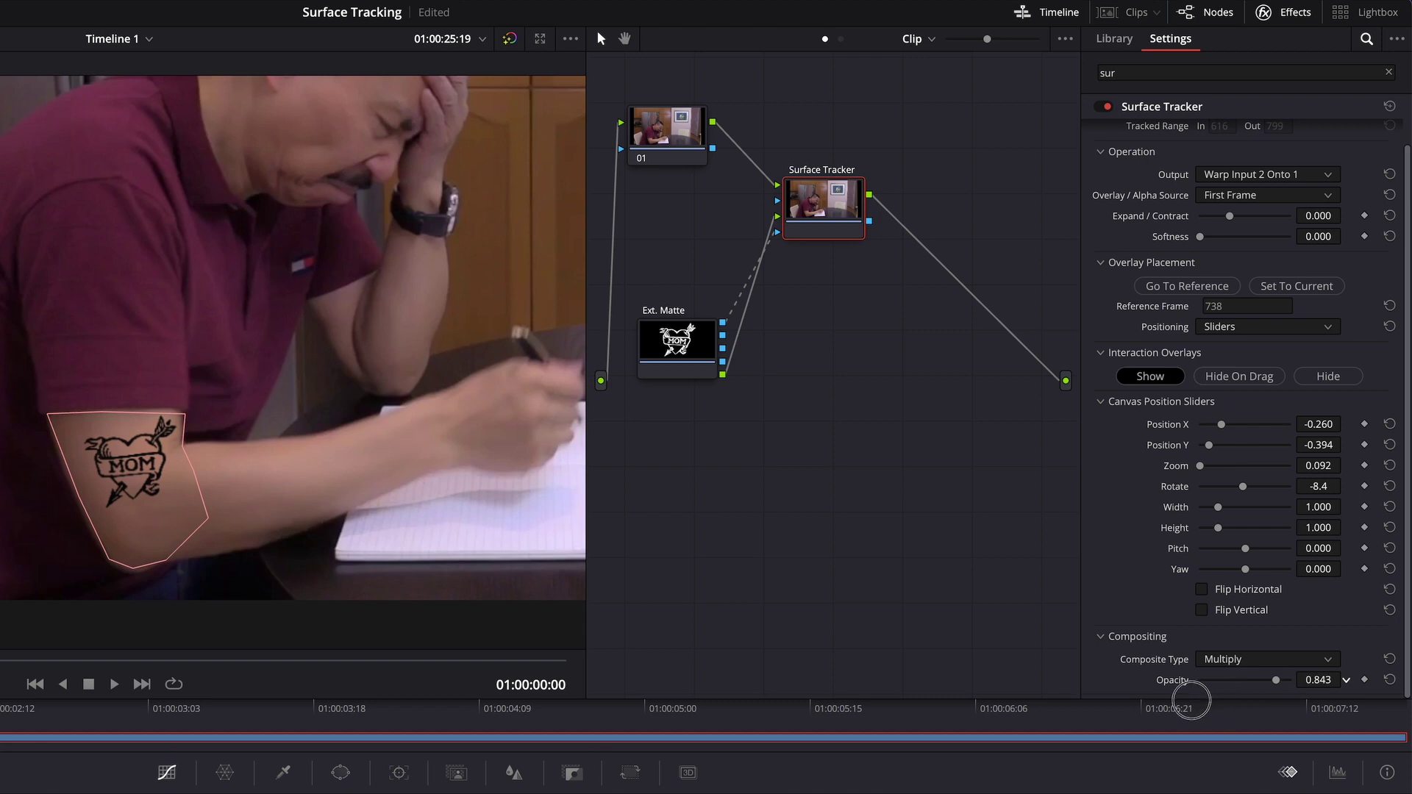
left_click_drag(1191, 701, 1019, 718)
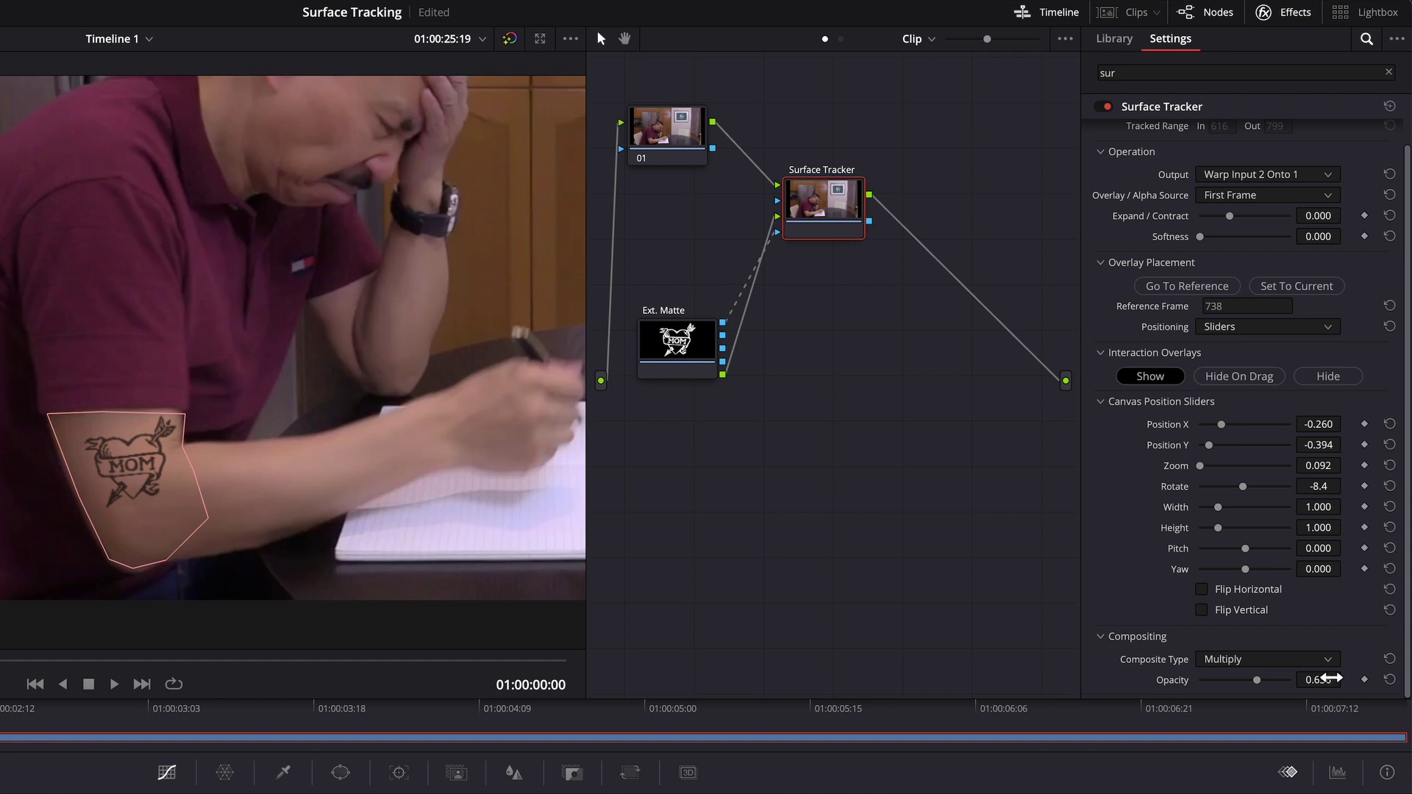
left_click_drag(1331, 677, 1290, 684)
left_click_drag(1291, 684, 1279, 686)
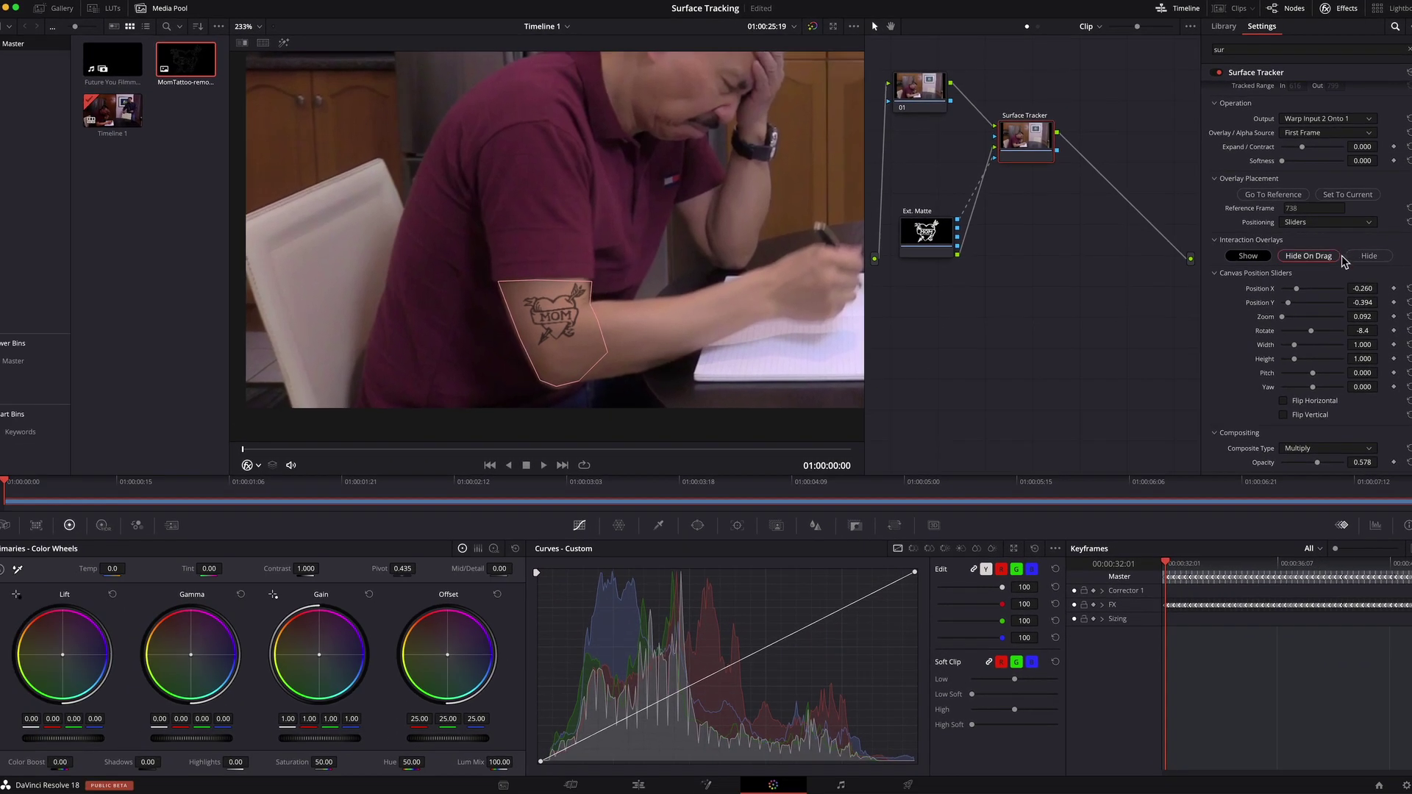
Turn off the viewer's tracking overlay, scrub to preview the tattoo, and return to the Edit page.
left_click(248, 468)
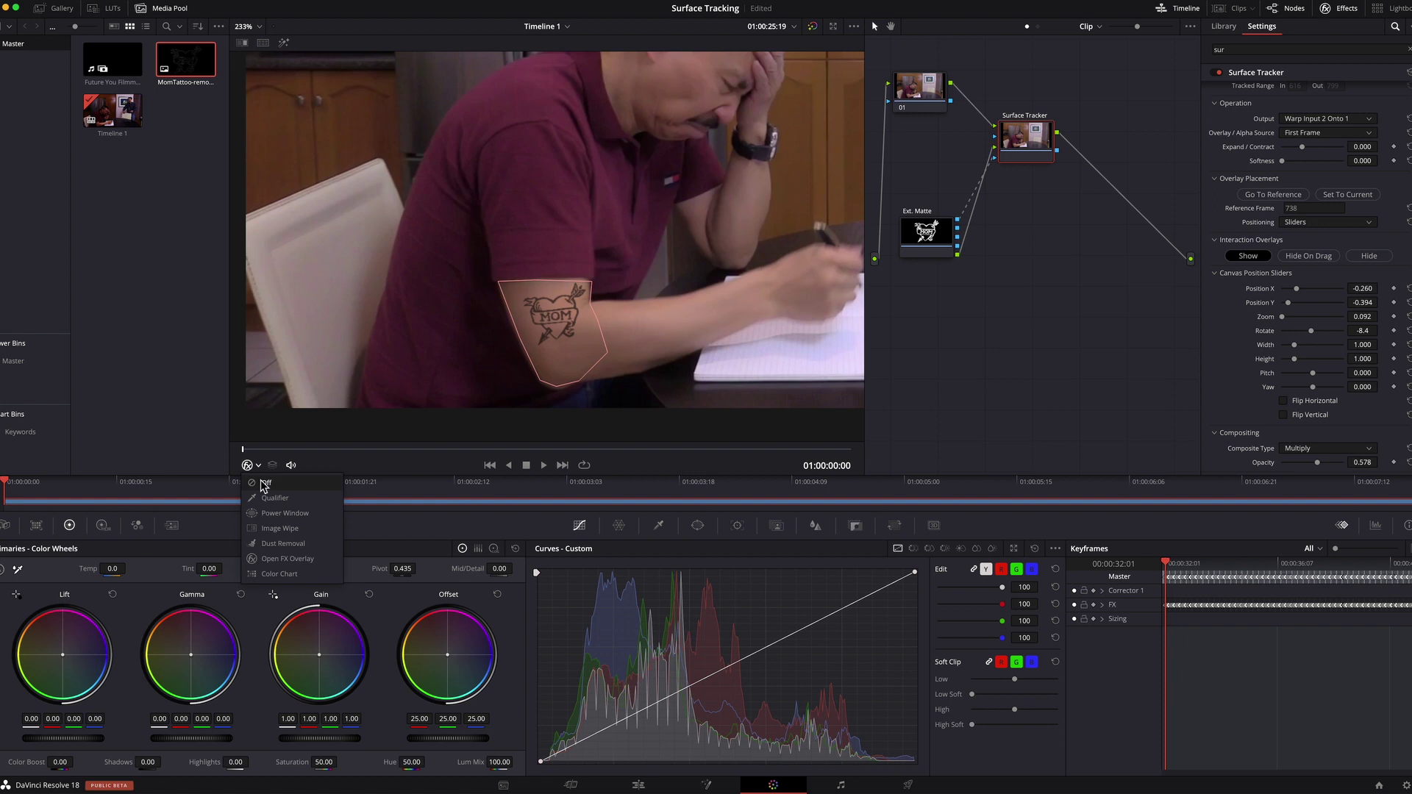
left_click(261, 485)
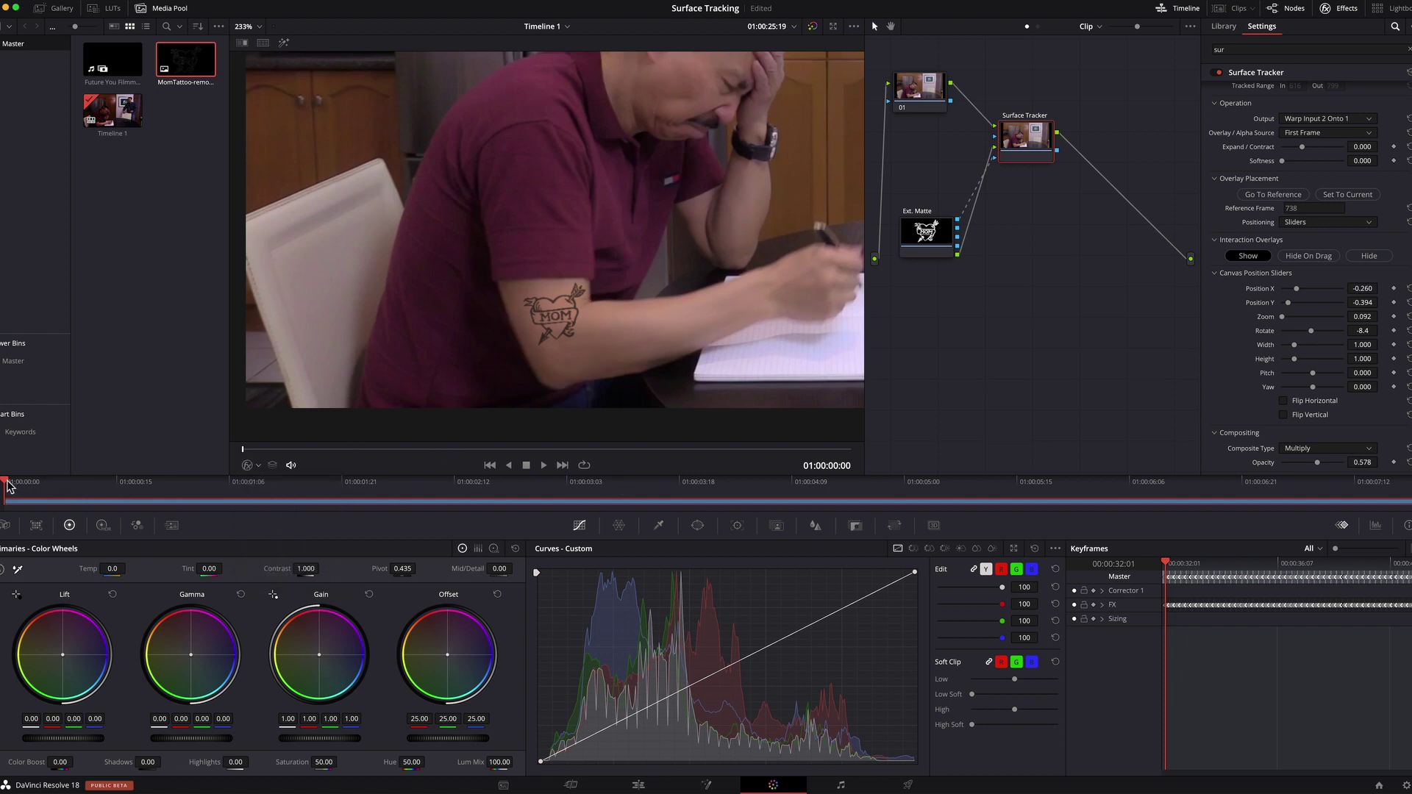
left_click_drag(8, 485, 412, 481)
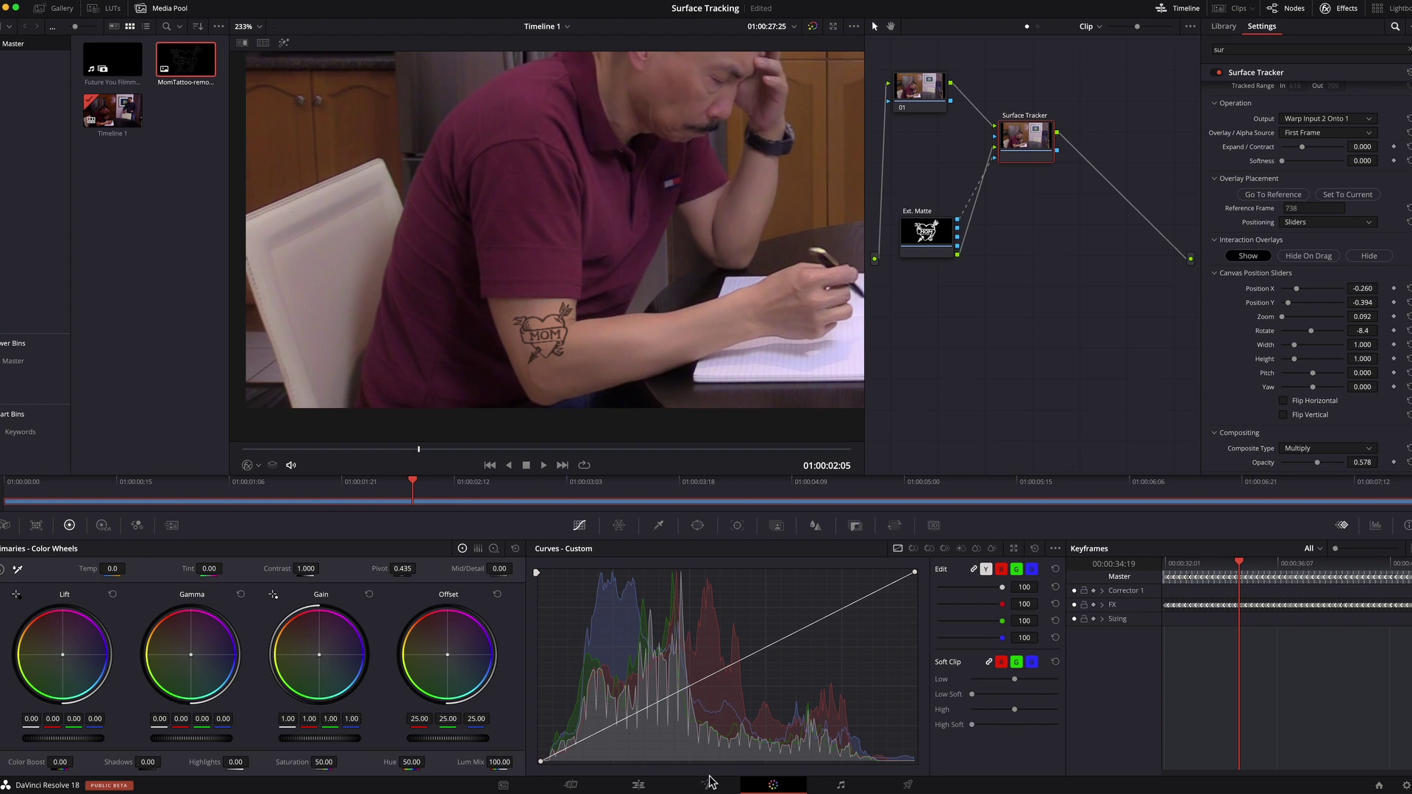
left_click(639, 787)
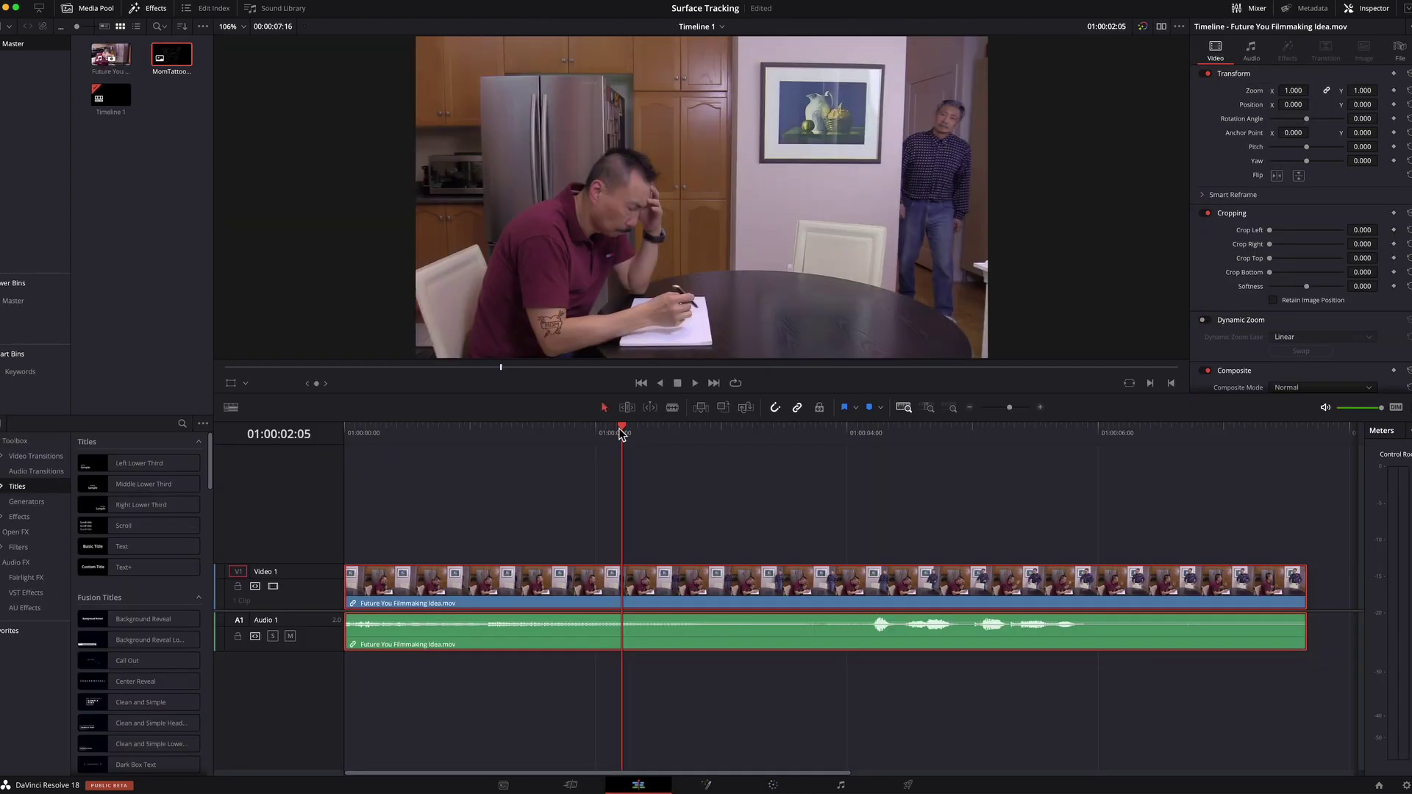
Scrub the playhead back to the first frame of the kitchen clip on Timeline 1.
left_click_drag(622, 434, 345, 434)
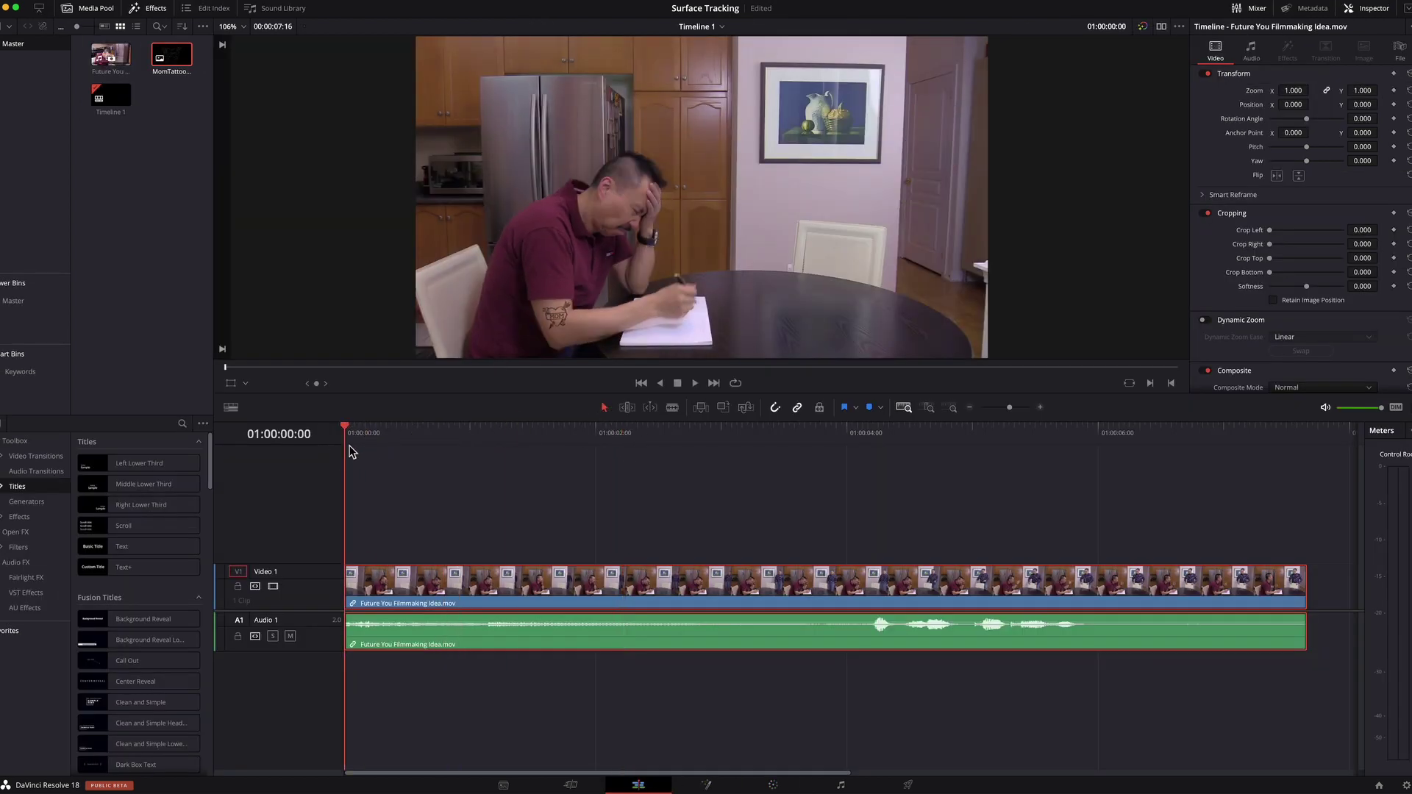